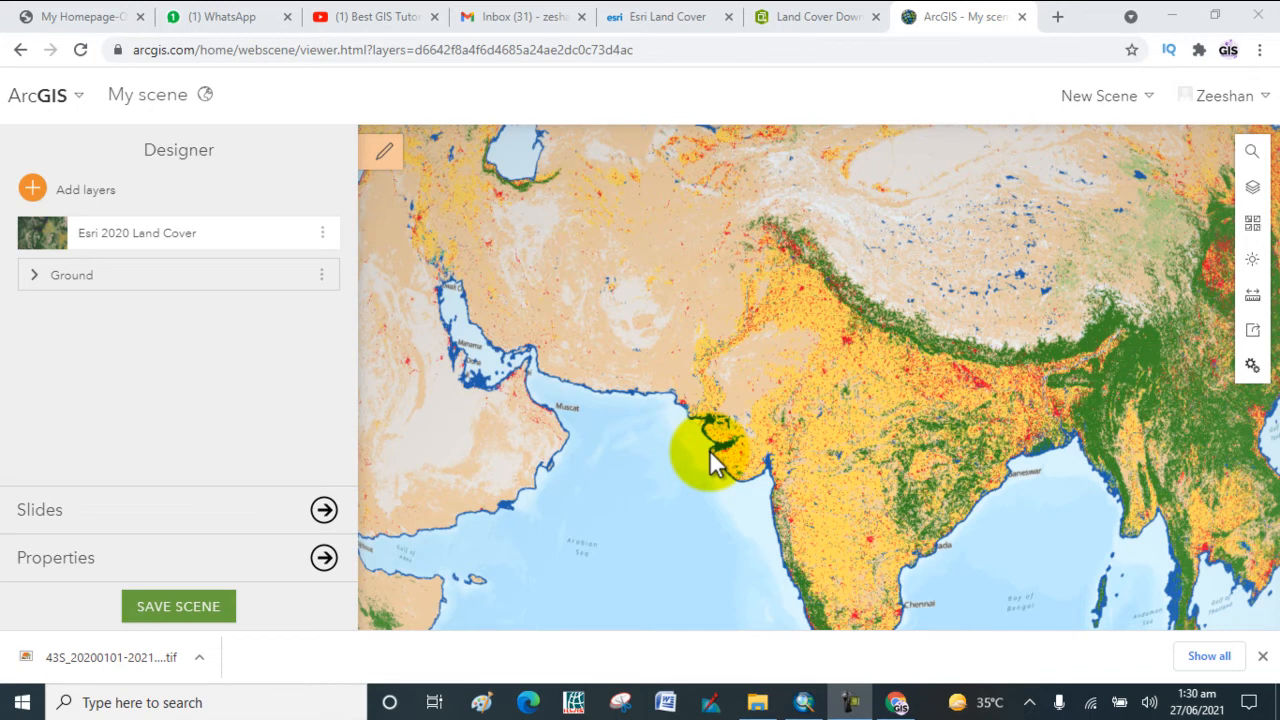
left_click(755, 703)
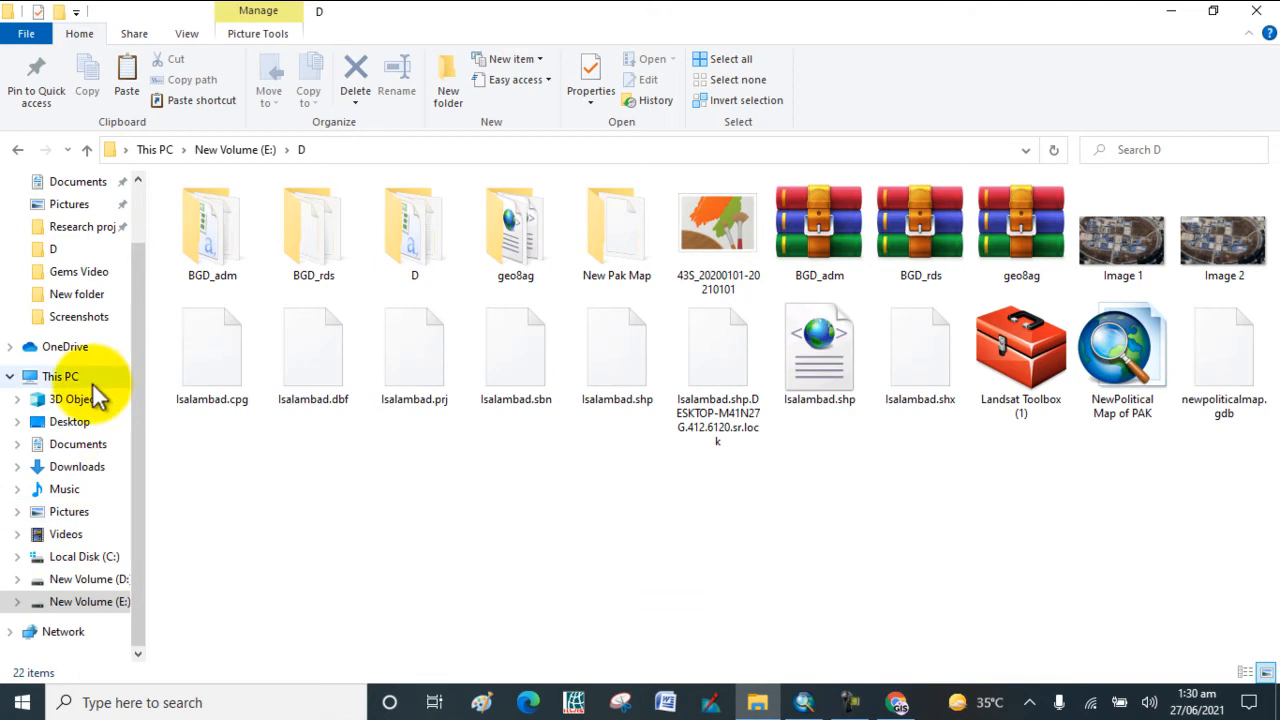
left_click(74, 469)
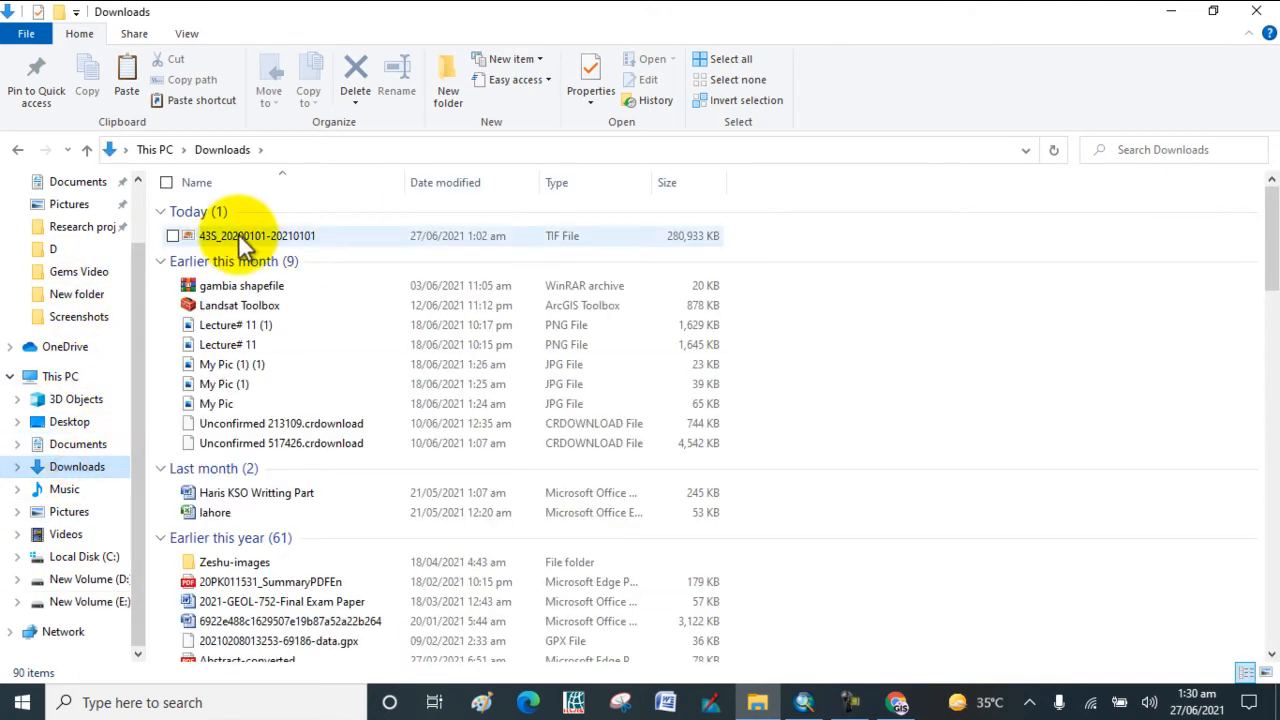
right_click(238, 237)
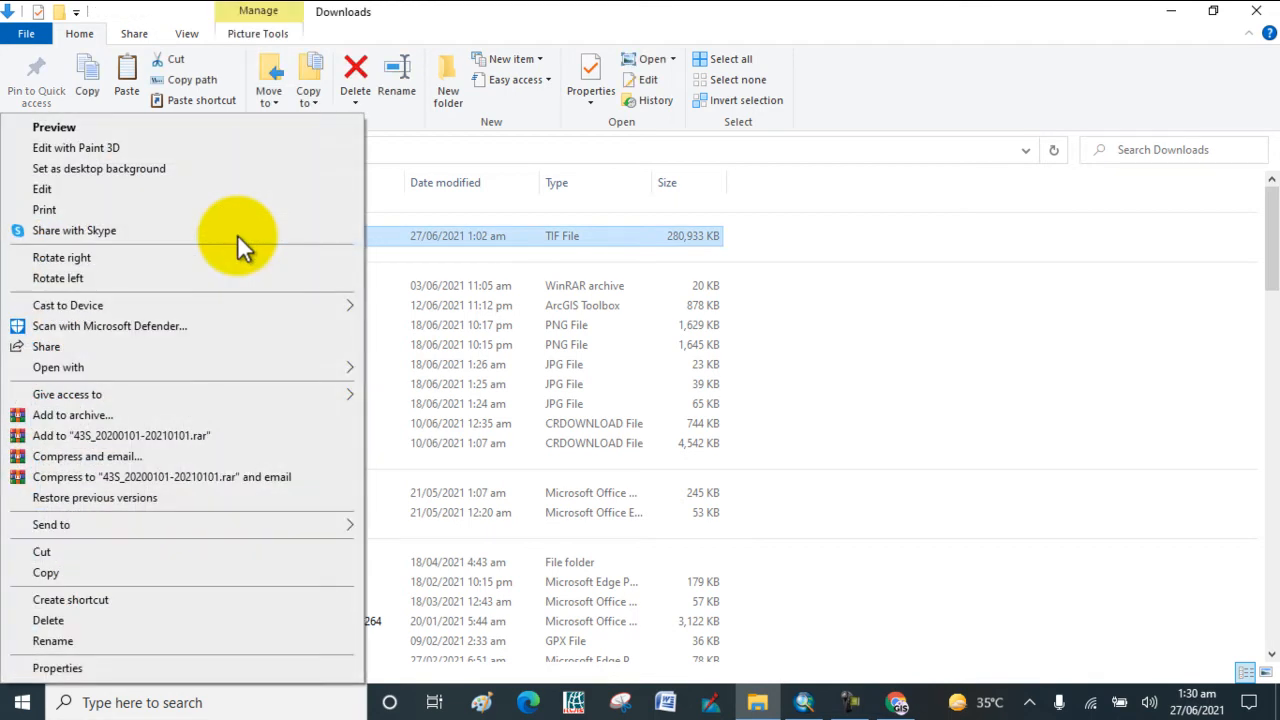
left_click(88, 556)
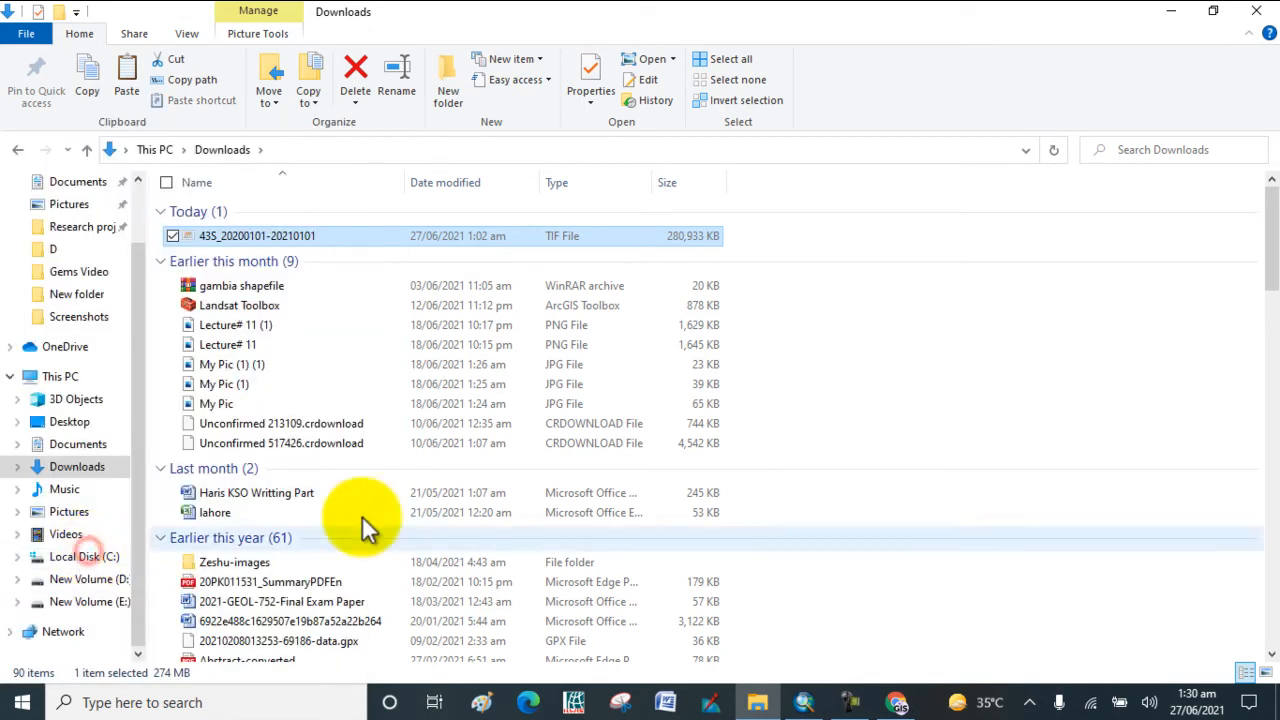
left_click(66, 601)
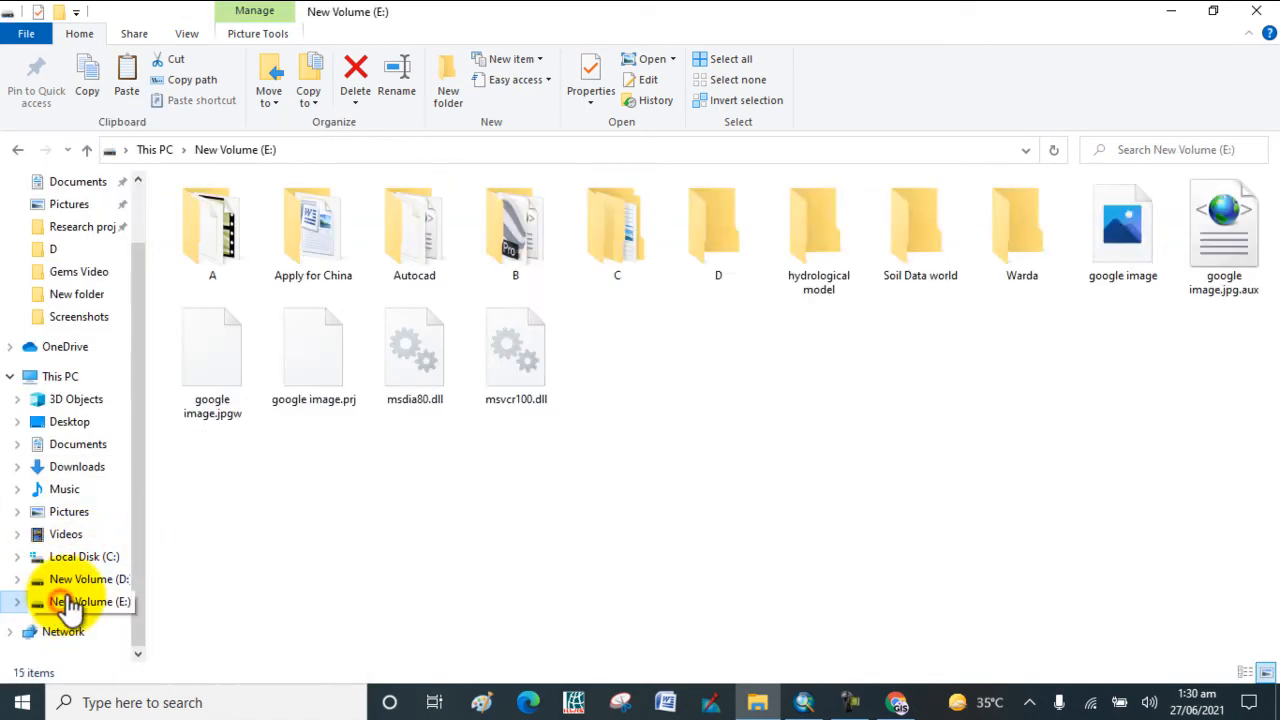
double_click(688, 262)
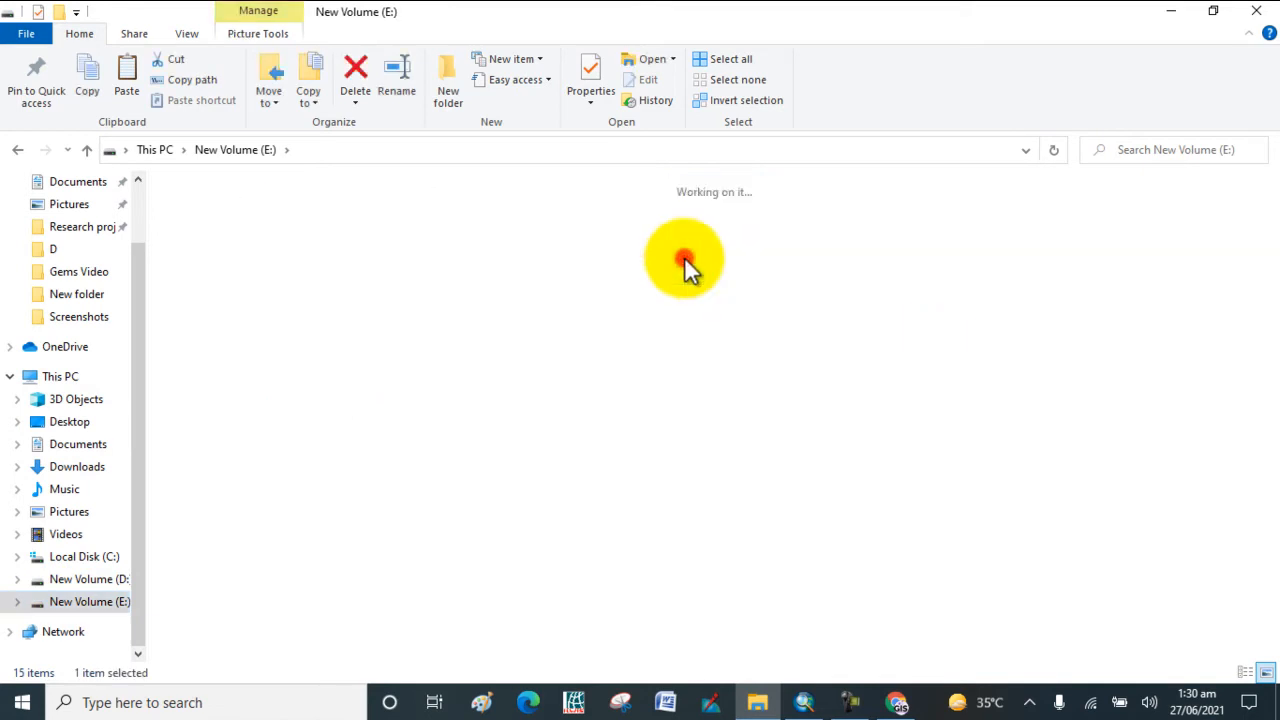
right_click(712, 570)
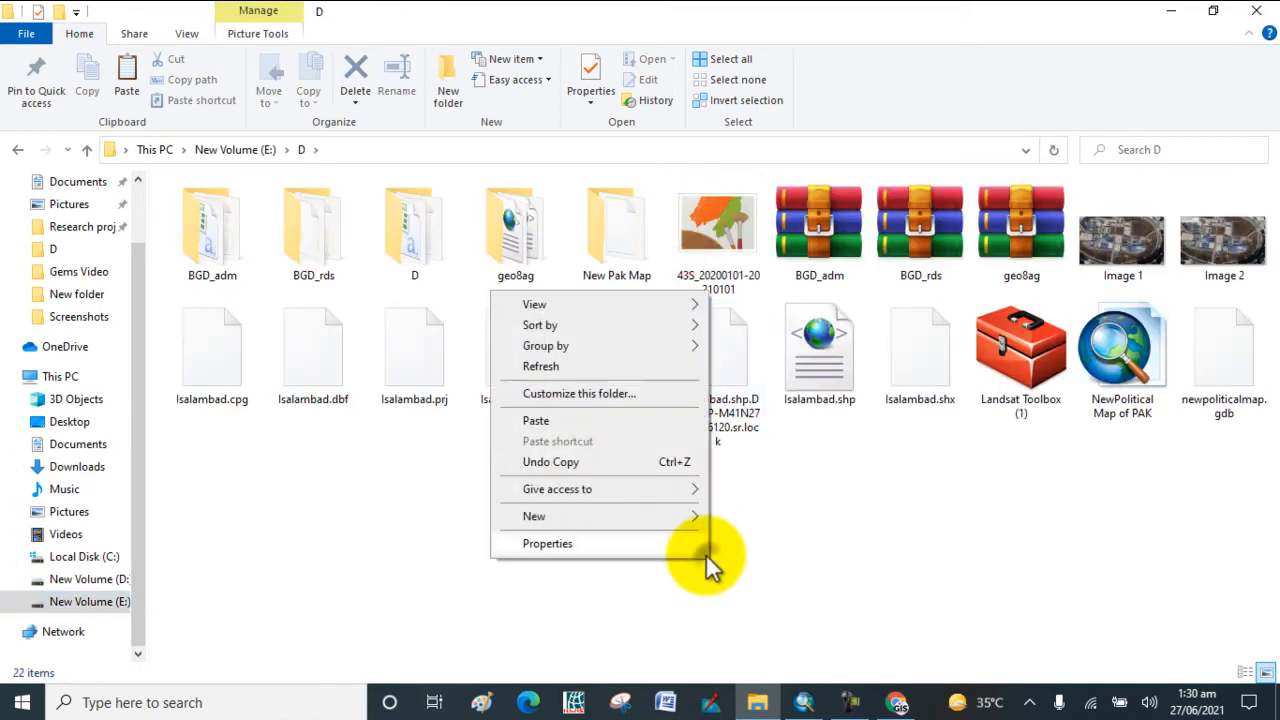
left_click(662, 421)
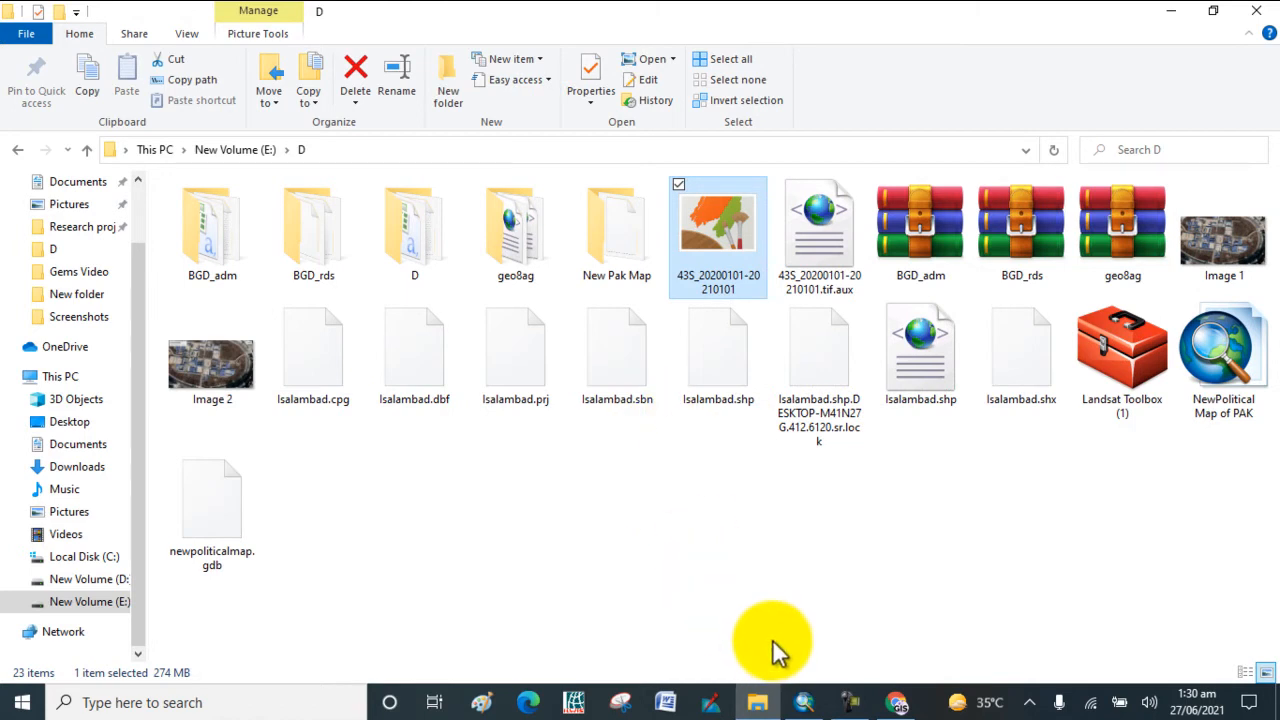
Switch to ArcMap and add the raster 43S_20200101-20210101.tif to the map without building pyramids
left_click(804, 702)
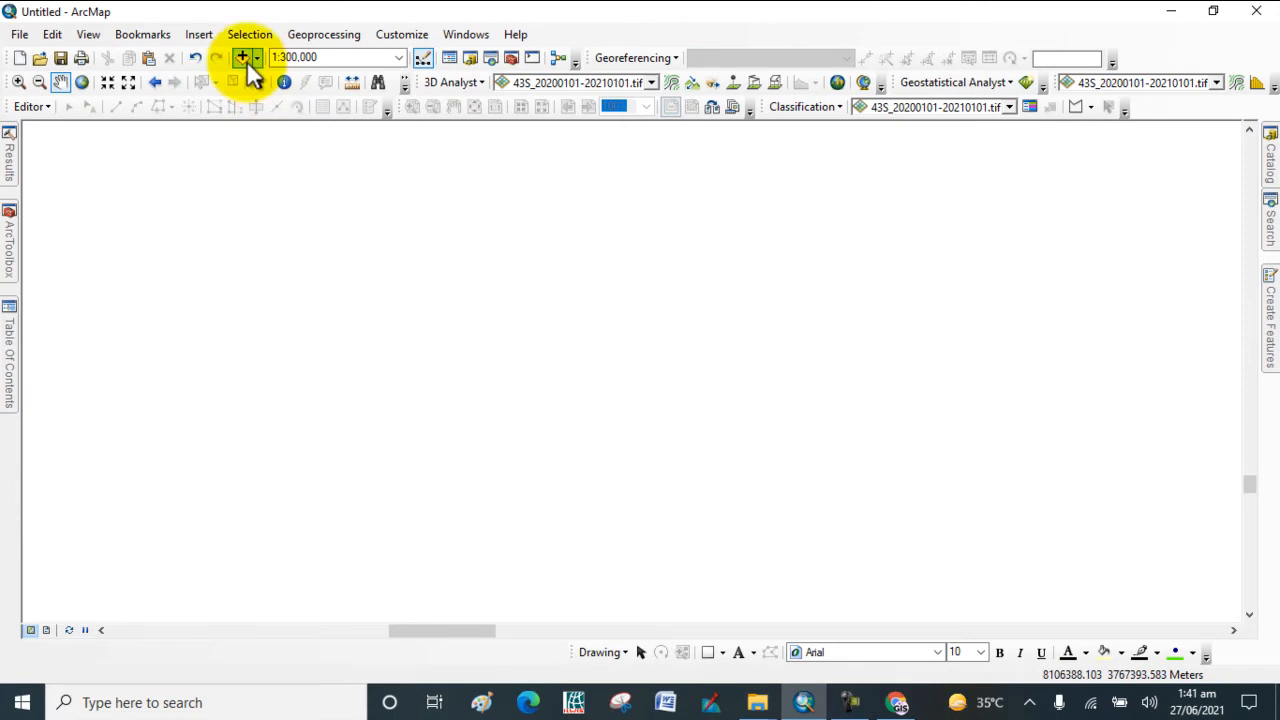
left_click(243, 58)
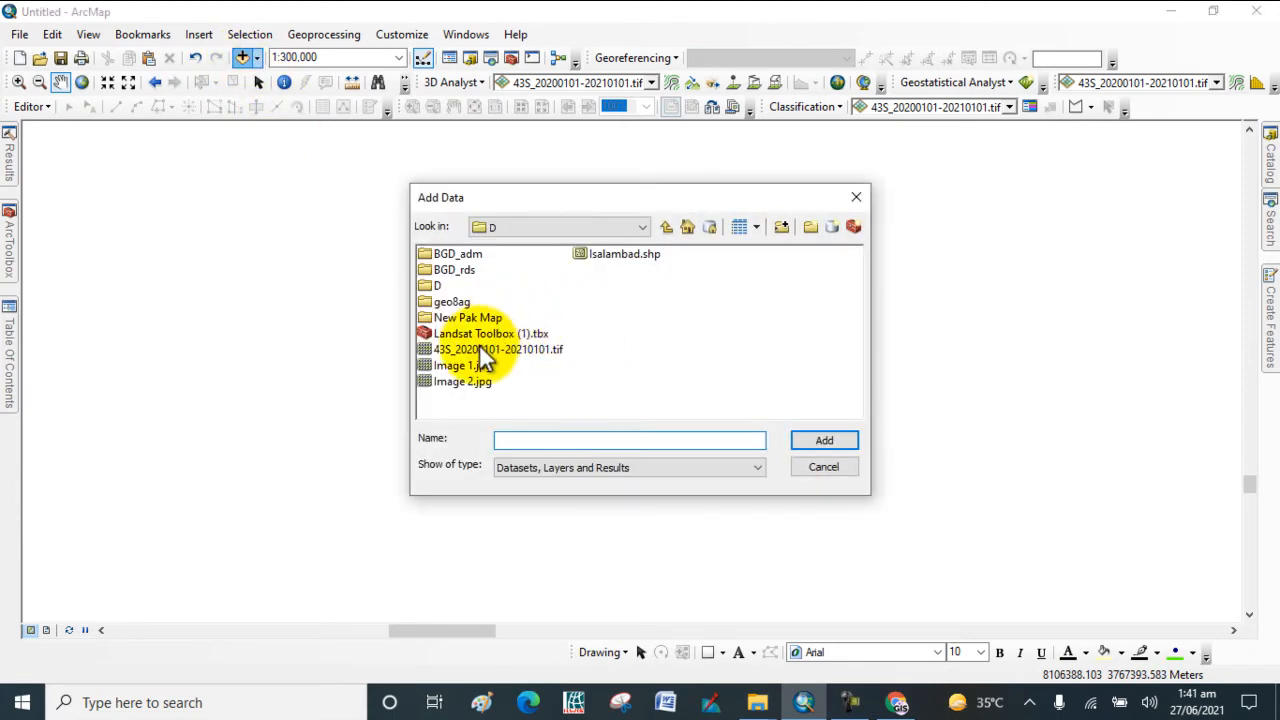
left_click(479, 347)
left_click(813, 440)
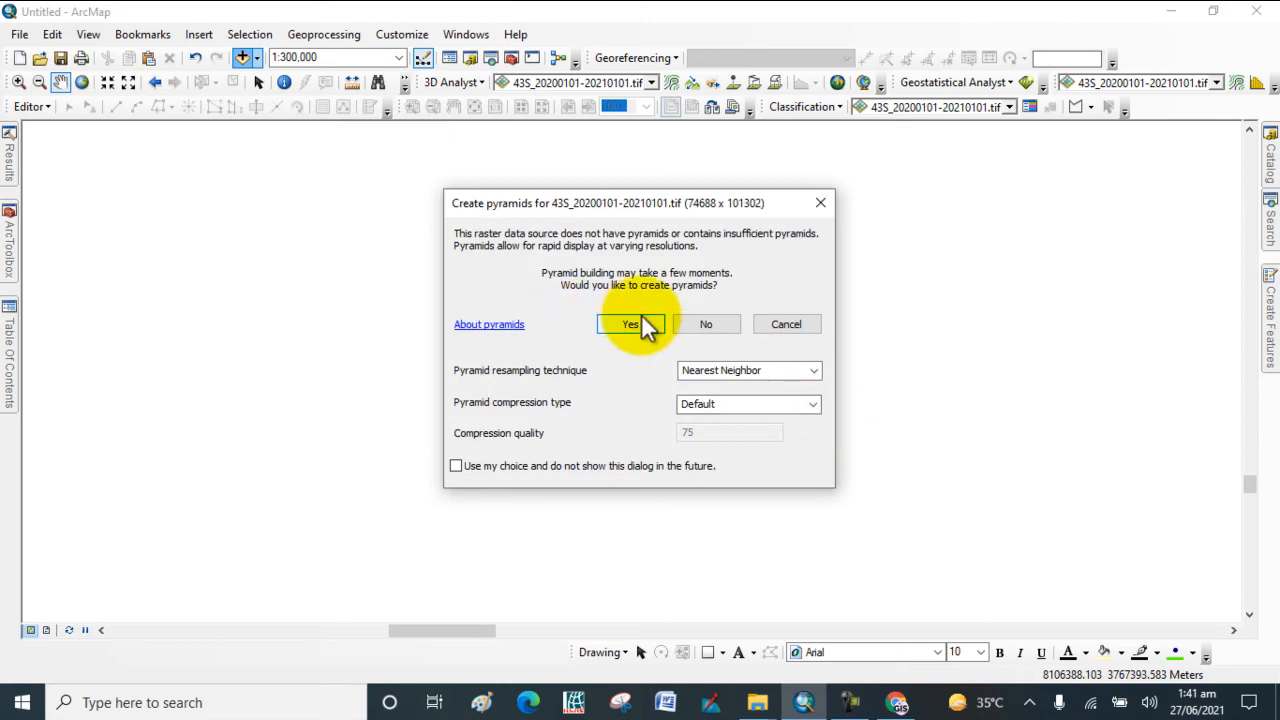
left_click(678, 323)
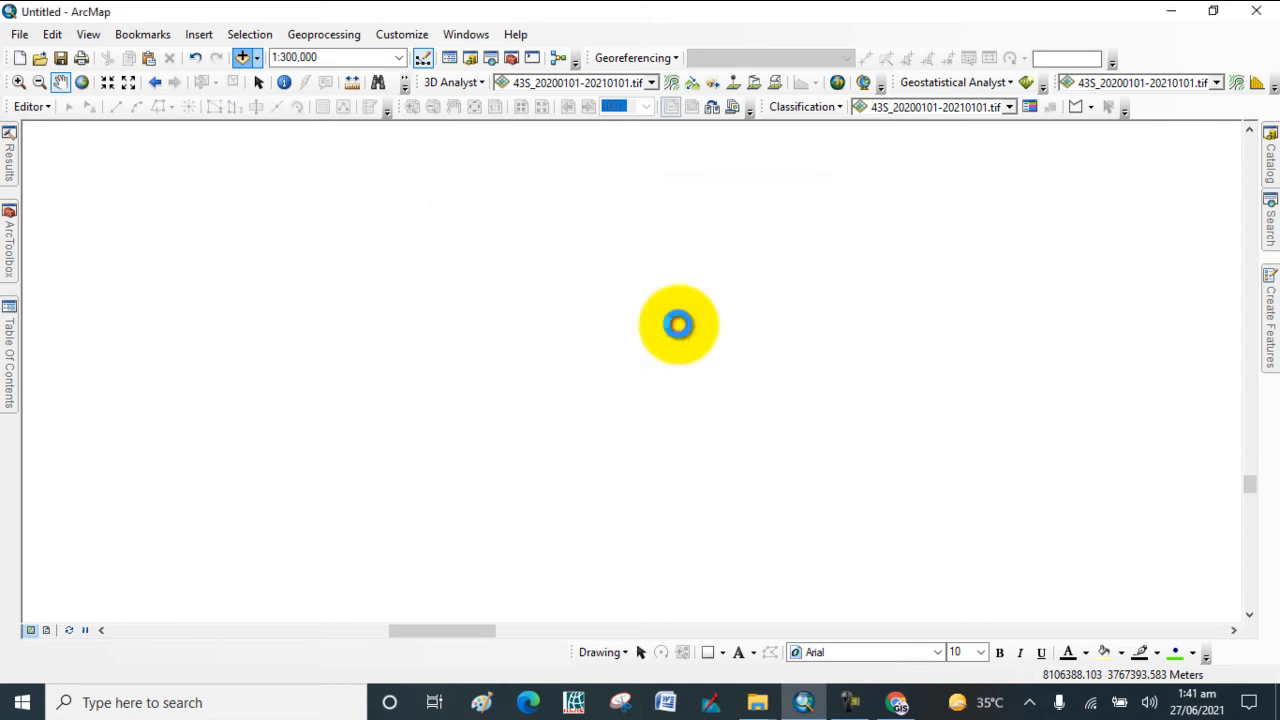
Examine the full extent of the added land cover raster
scroll(680, 320, "down", 2)
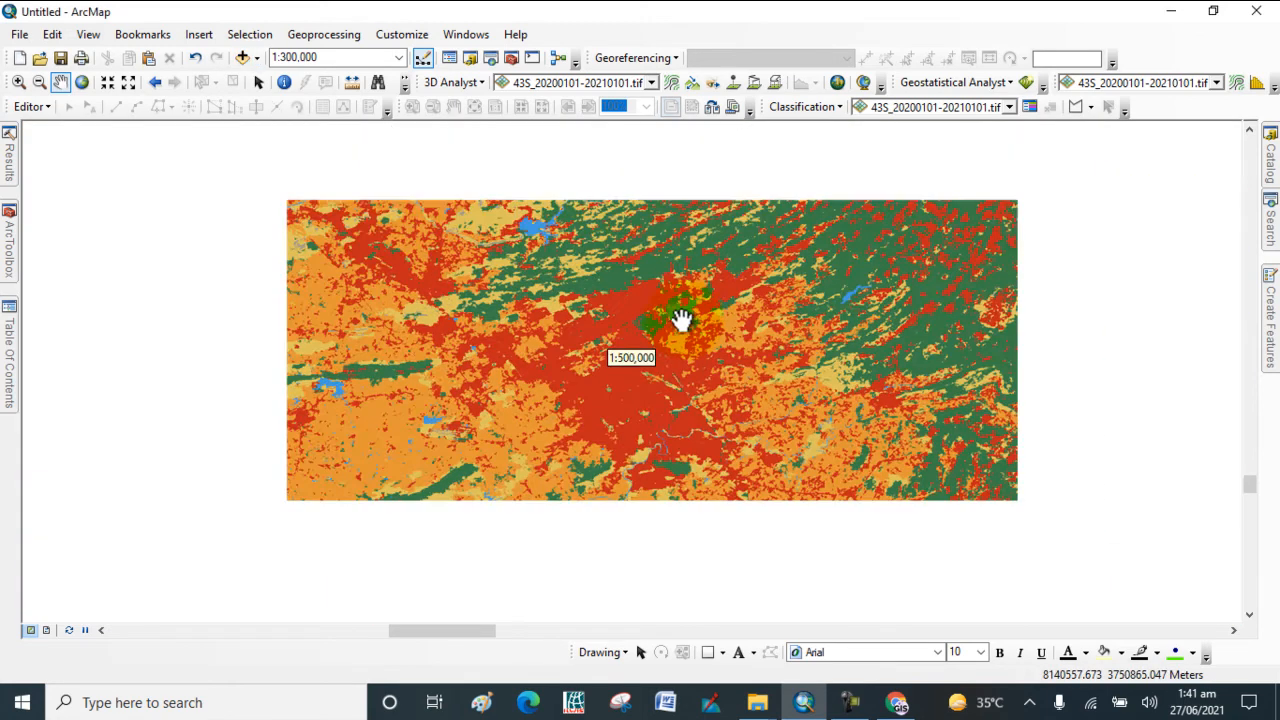
scroll(735, 300, "down", 3)
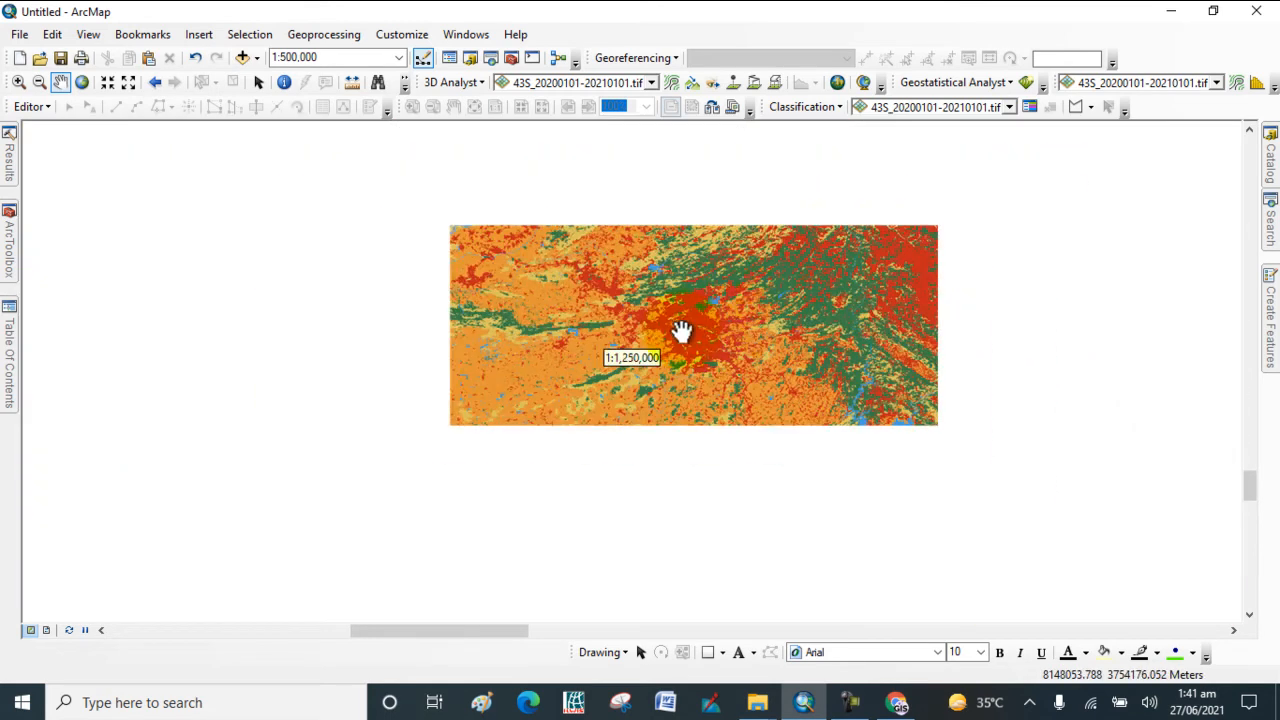
scroll(617, 310, "down", 2)
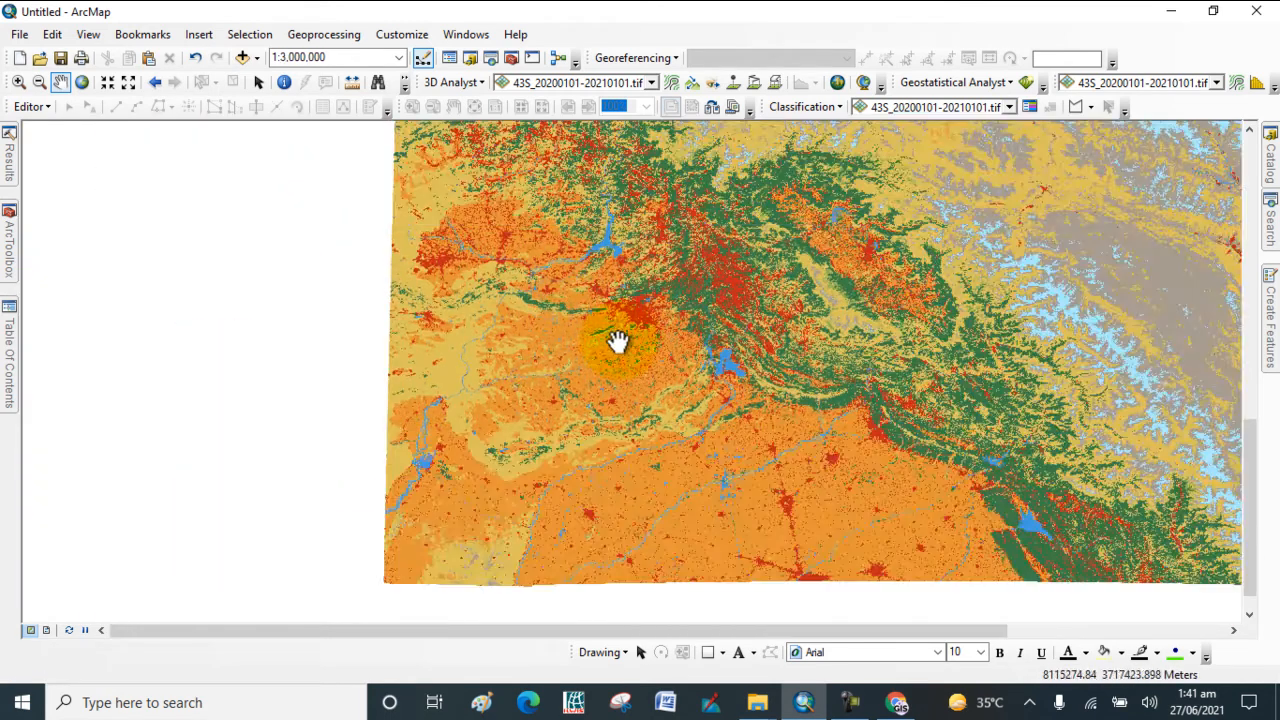
scroll(572, 292, "down", 1)
scroll(568, 300, "down", 2)
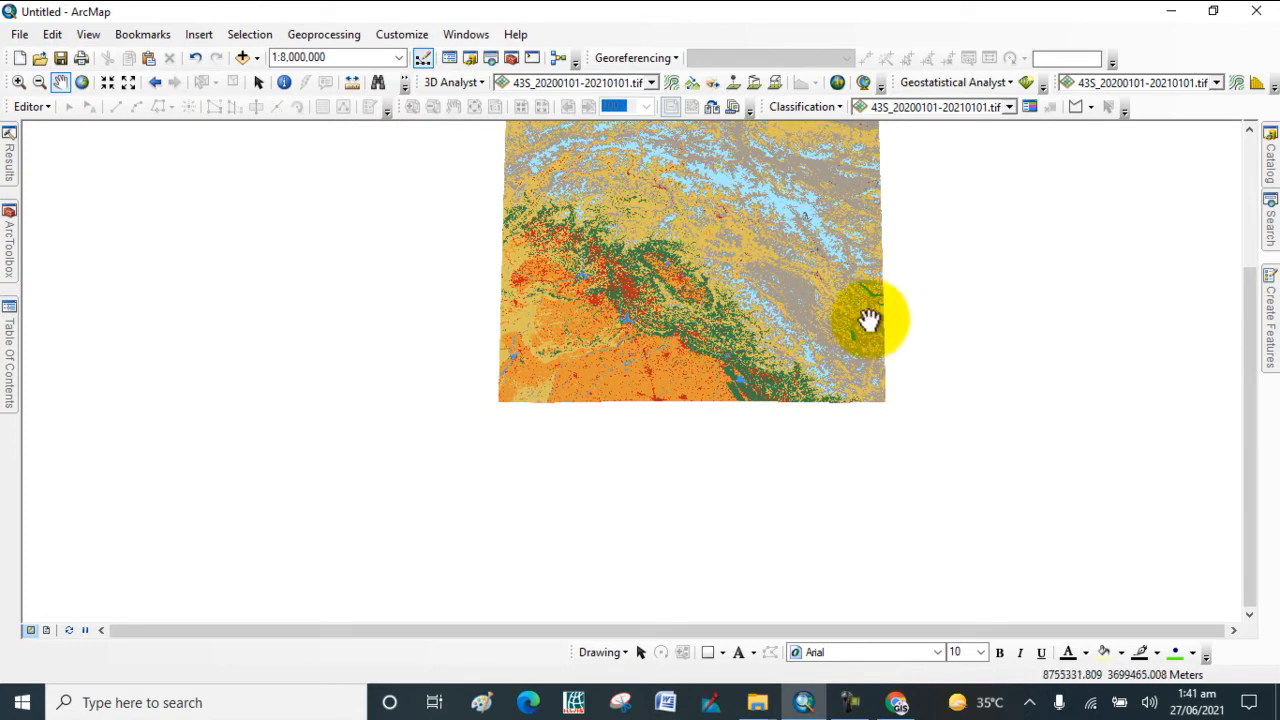
left_click_drag(623, 351, 489, 403)
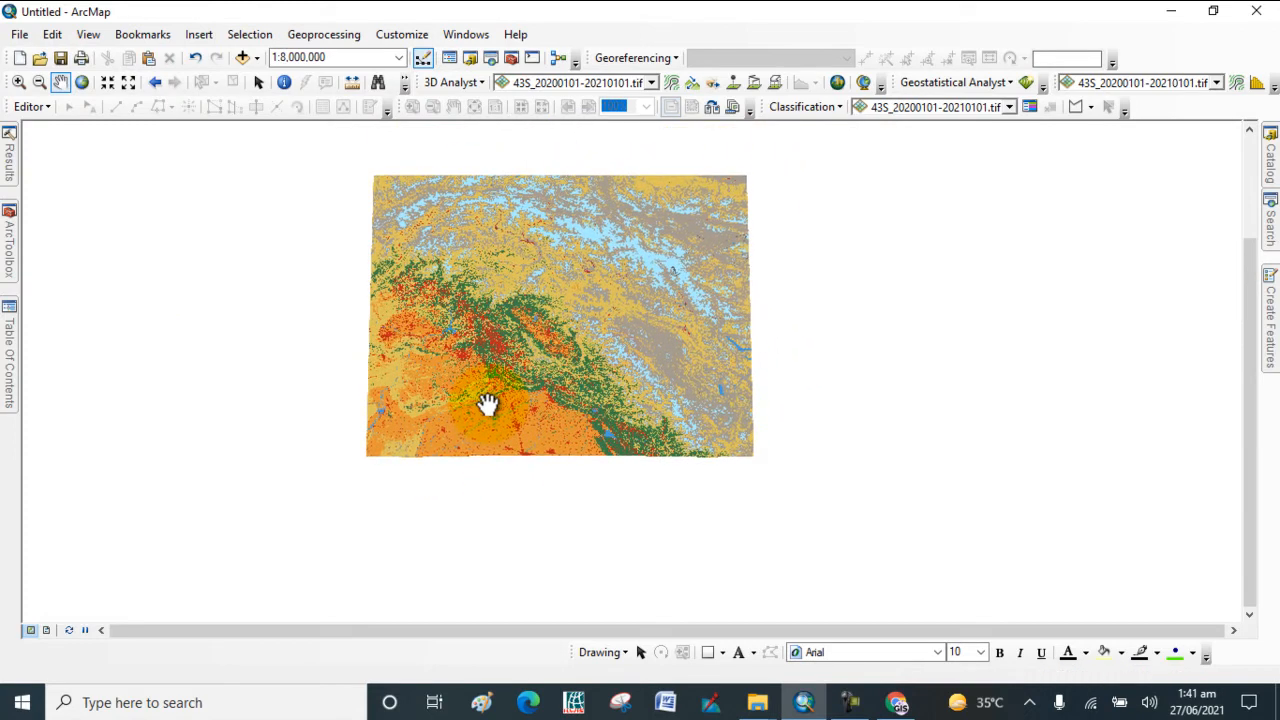
left_click_drag(536, 351, 500, 400)
left_click_drag(509, 354, 513, 392)
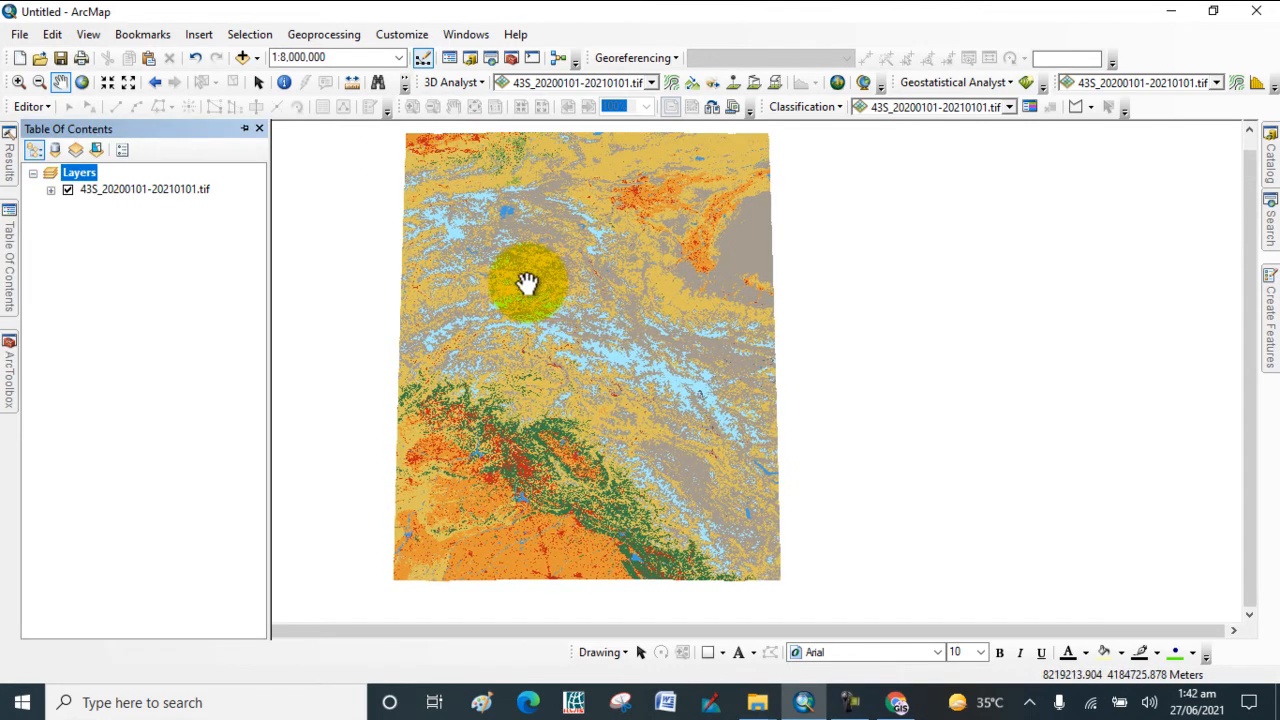
Add the Isalambad.shp boundary shapefile to the map
left_click(245, 57)
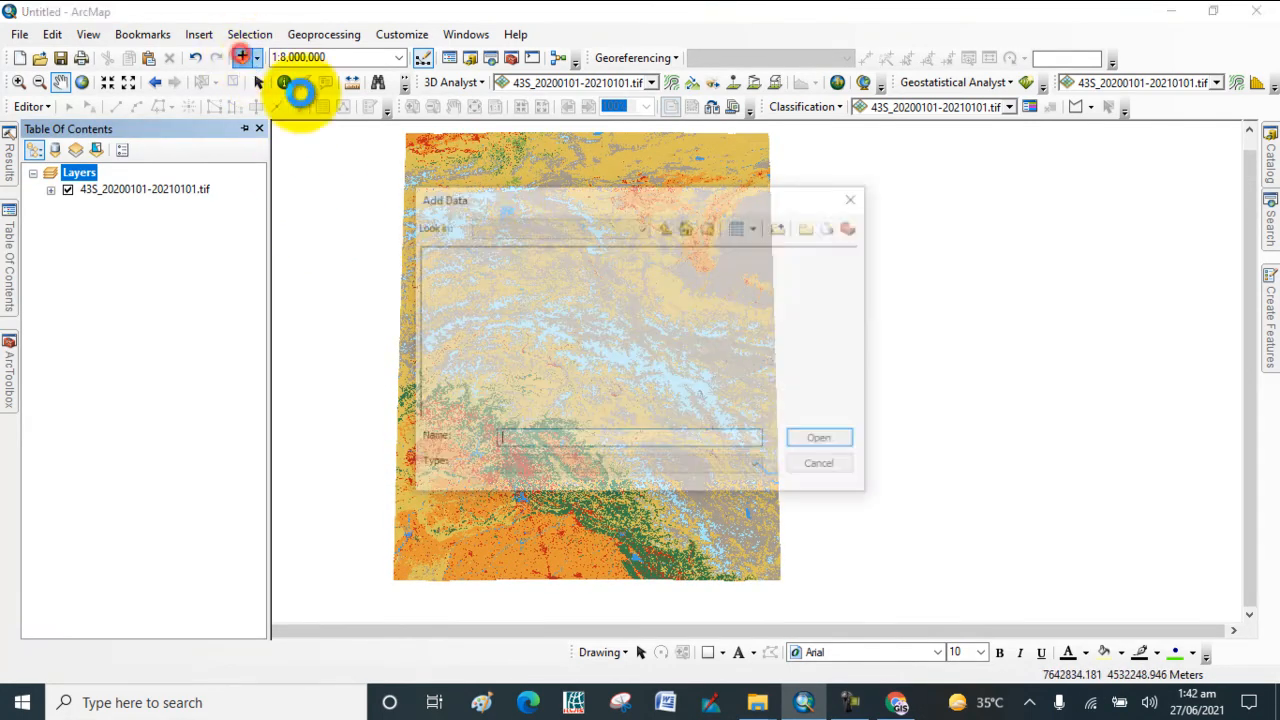
left_click(605, 254)
left_click(815, 440)
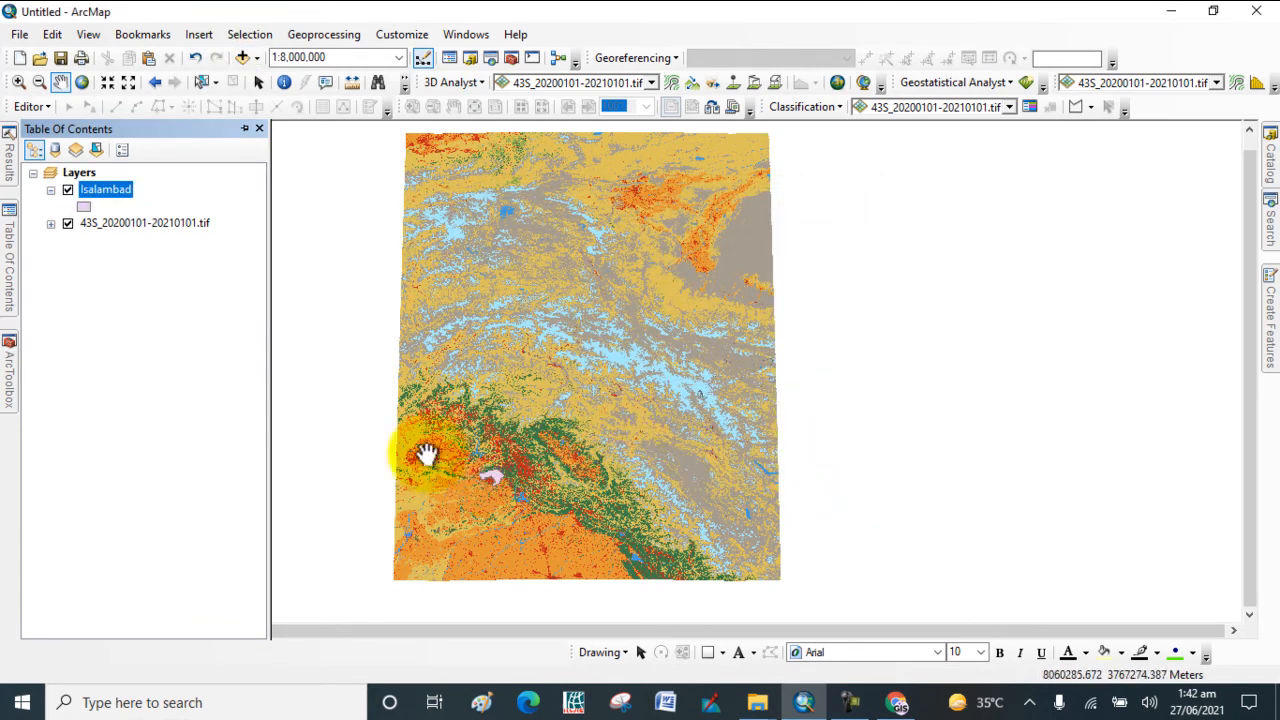
Symbolize the Isalambad boundary layer as Hollow with an outline width of 2
left_click(84, 207)
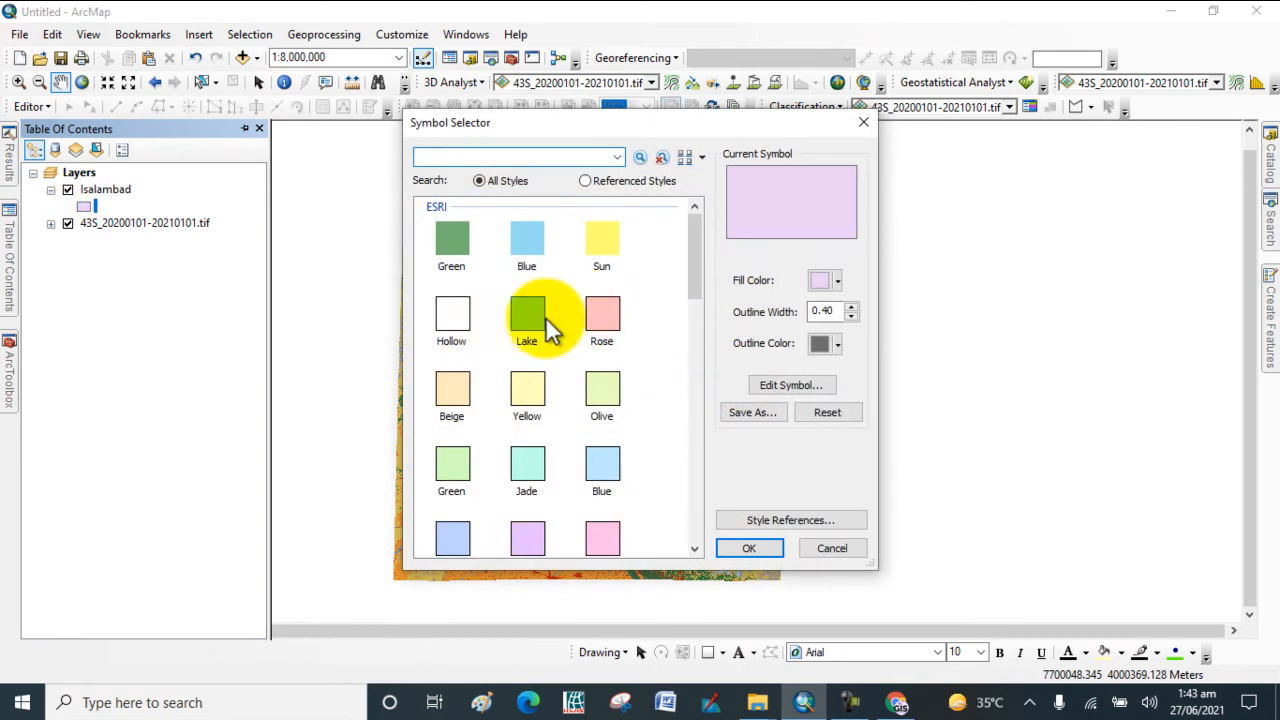
left_click(455, 318)
left_click(846, 308)
left_click(849, 307)
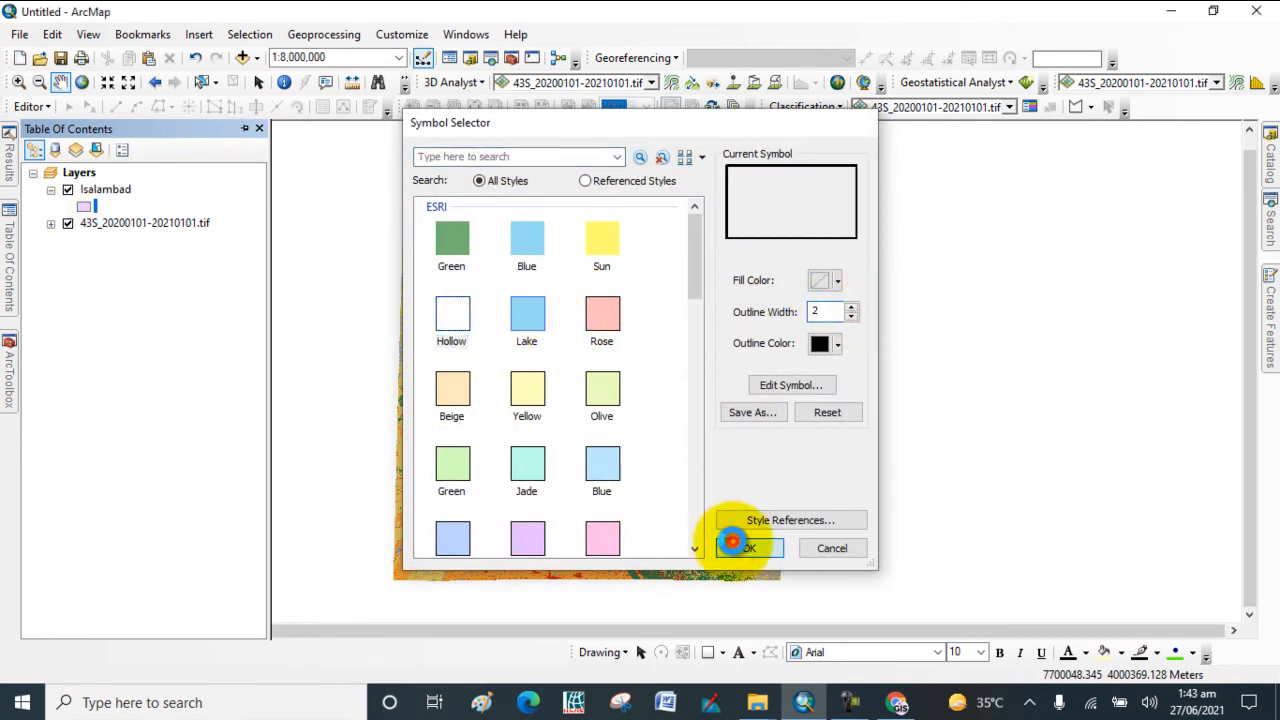
left_click(738, 548)
scroll(509, 491, "down", 3)
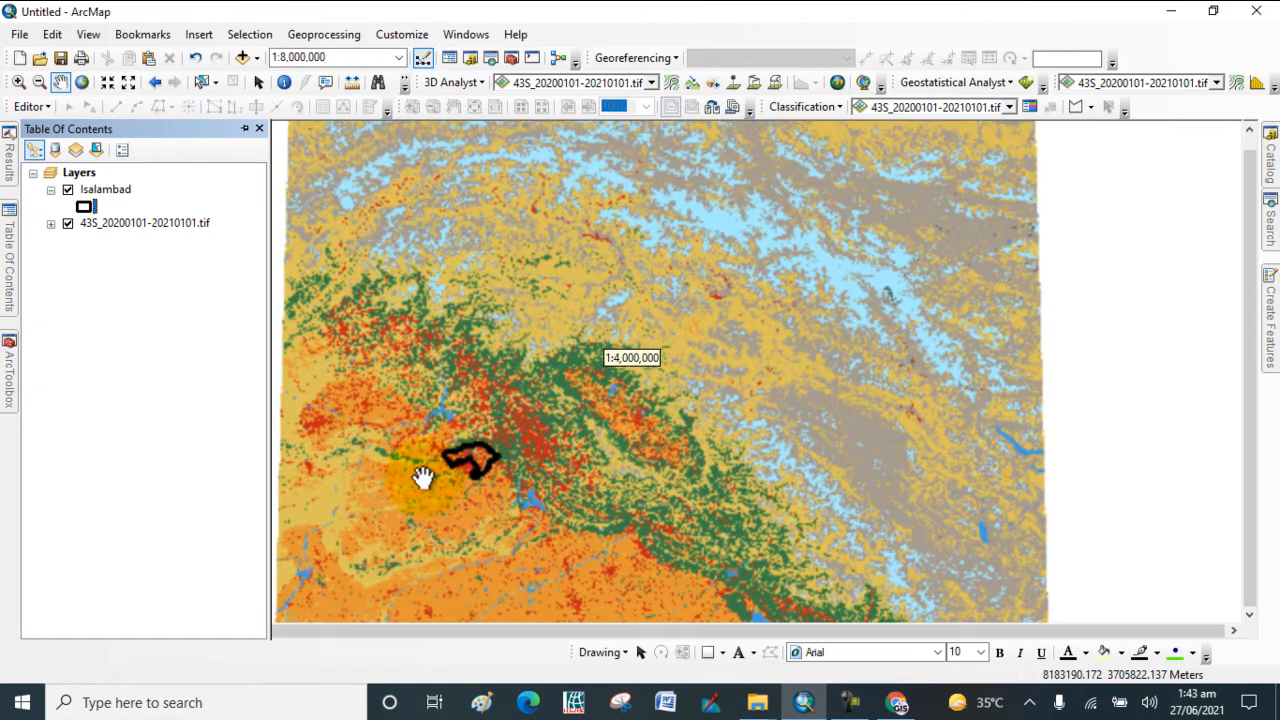
scroll(427, 466, "down", 2)
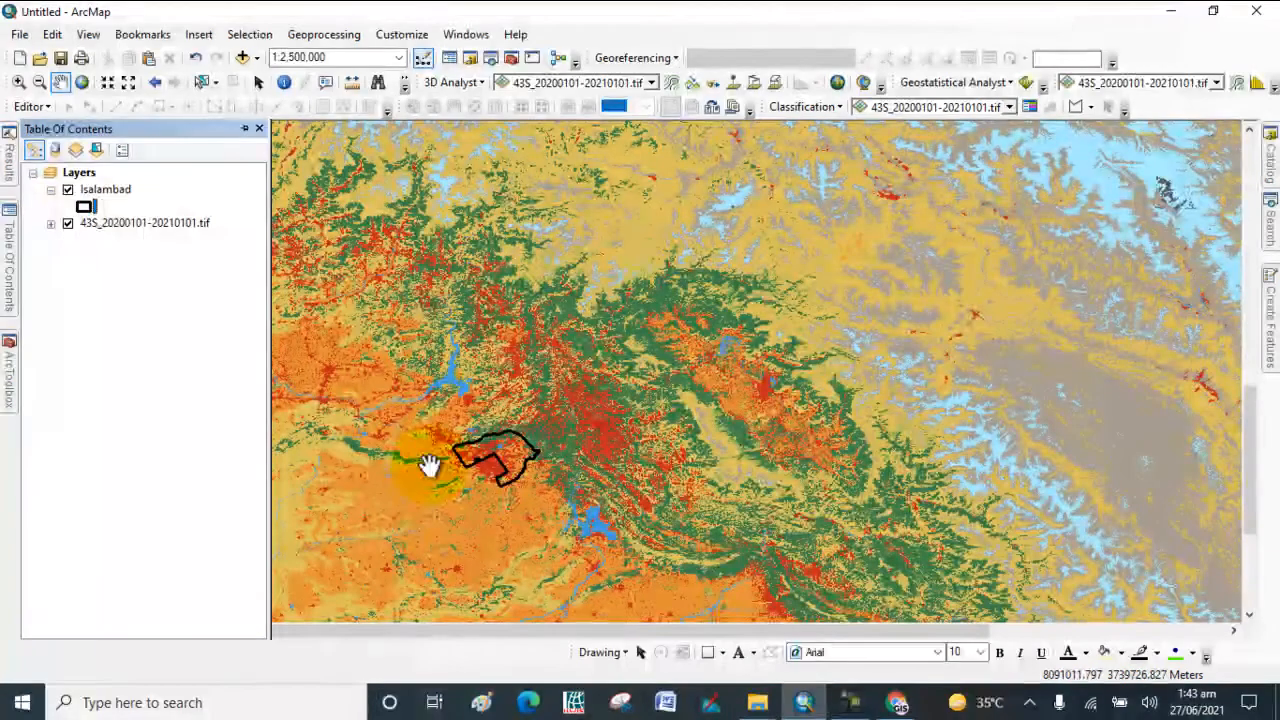
Run the Spatial Analyst Extract by Mask tool on 43S_20200101-20210101.tif with Isalambad as the mask, keeping the default output raster
left_click(10, 358)
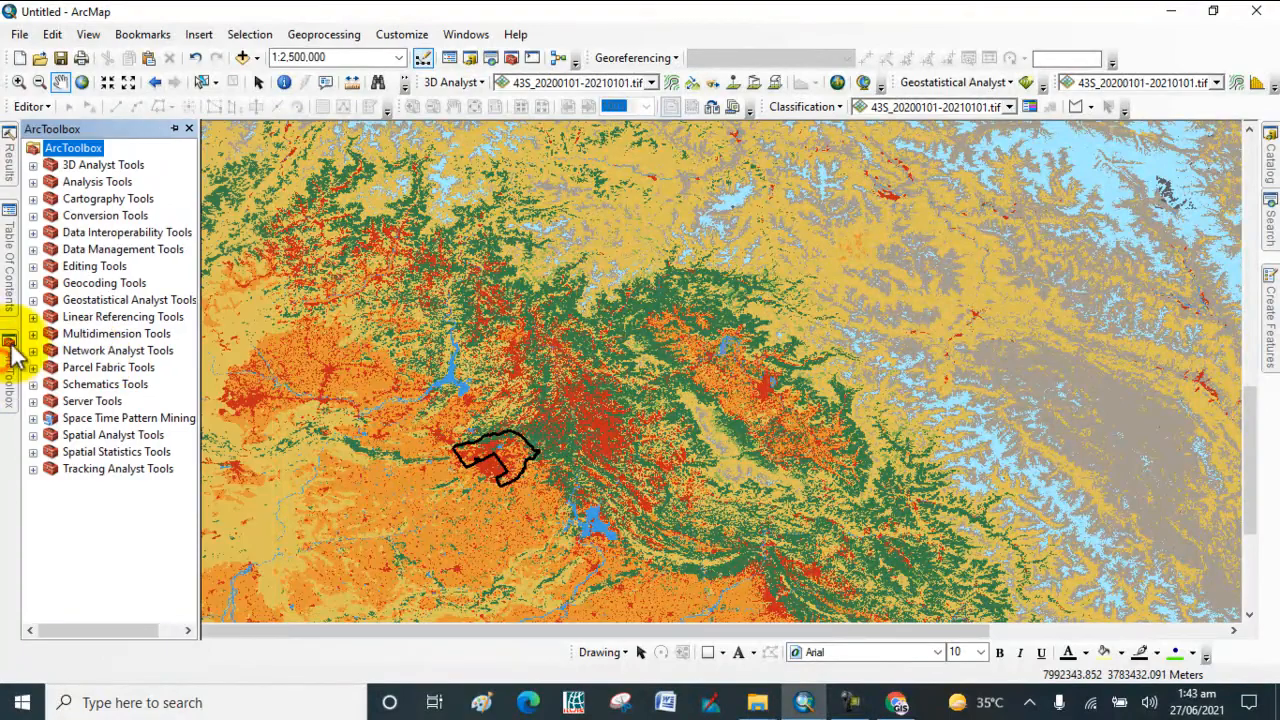
left_click(33, 435)
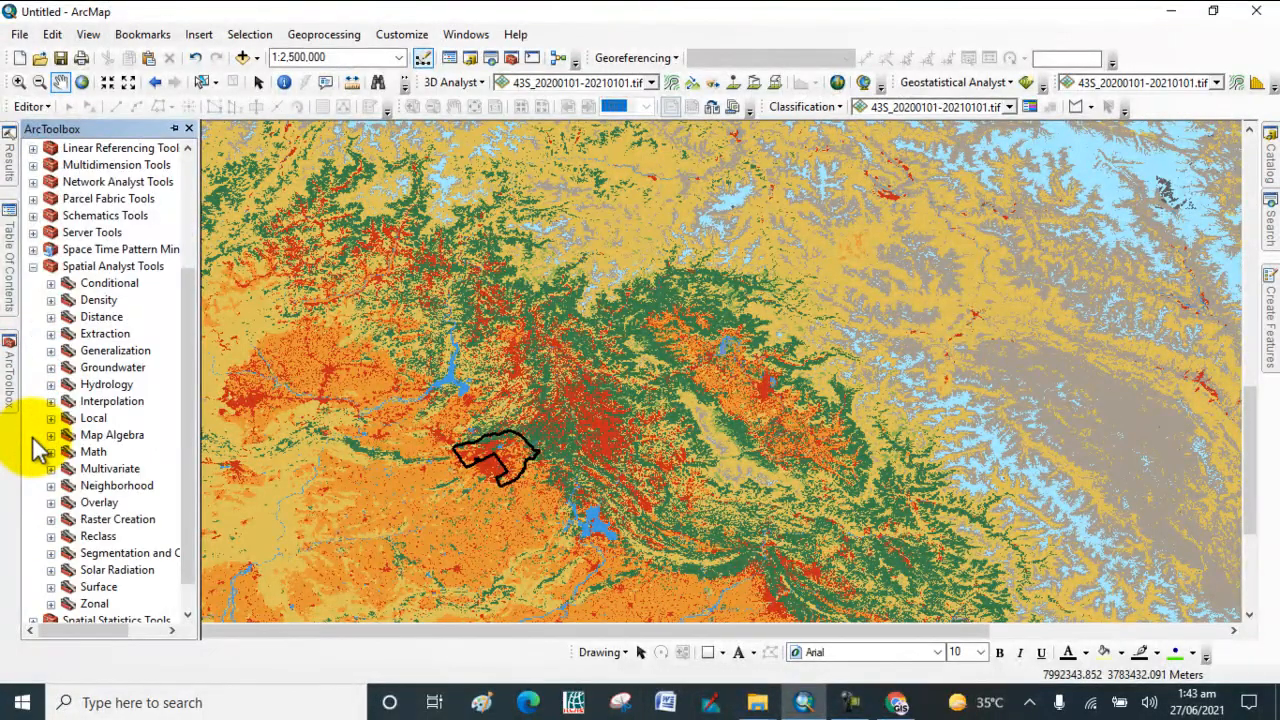
left_click(51, 334)
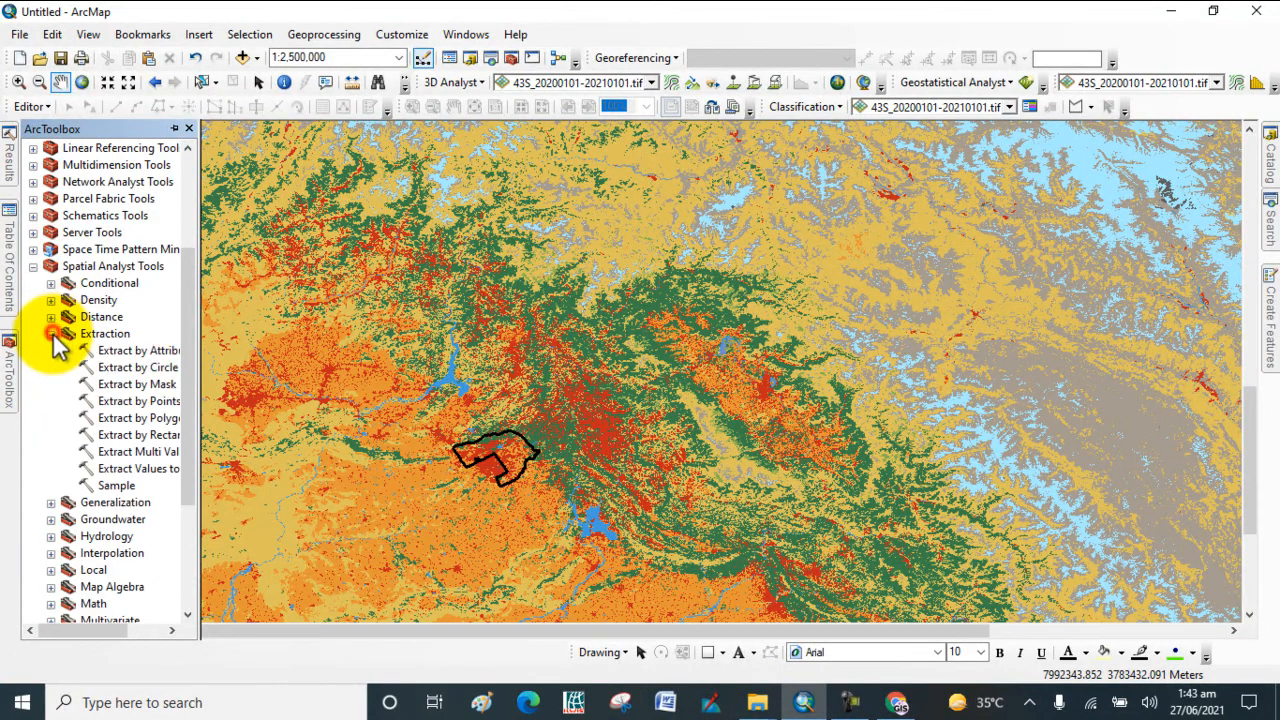
double_click(138, 388)
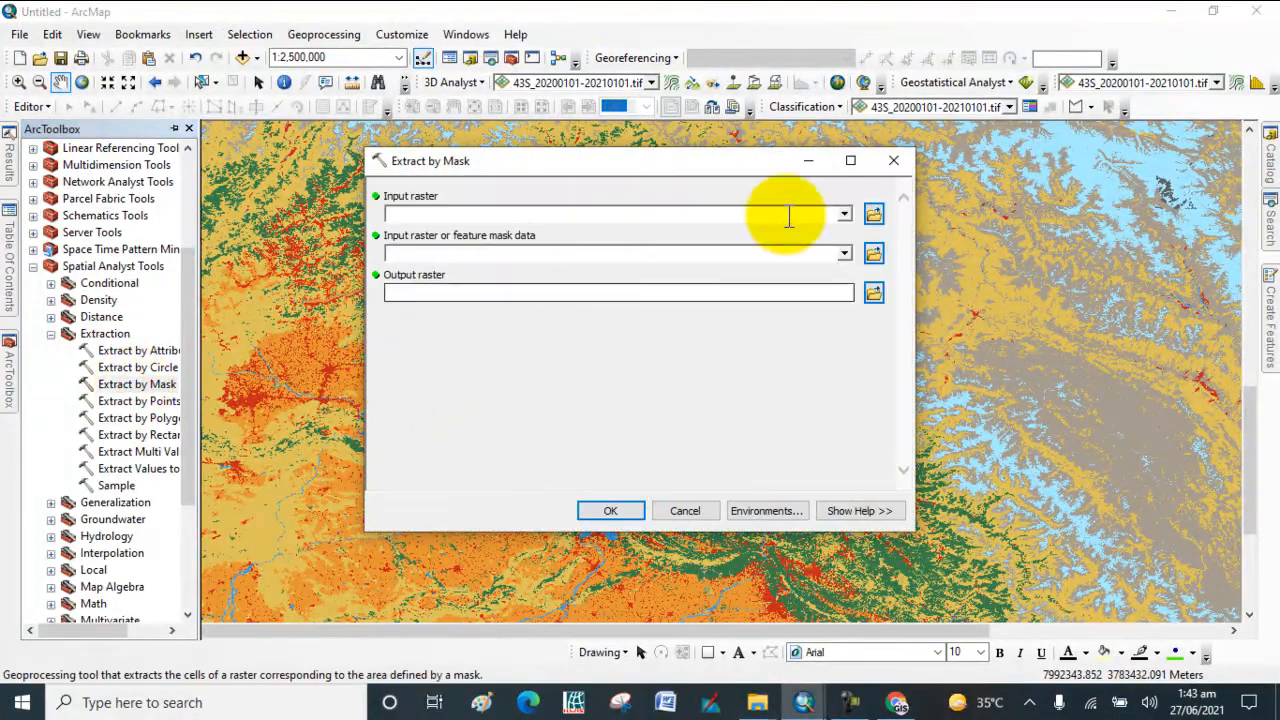
left_click(845, 215)
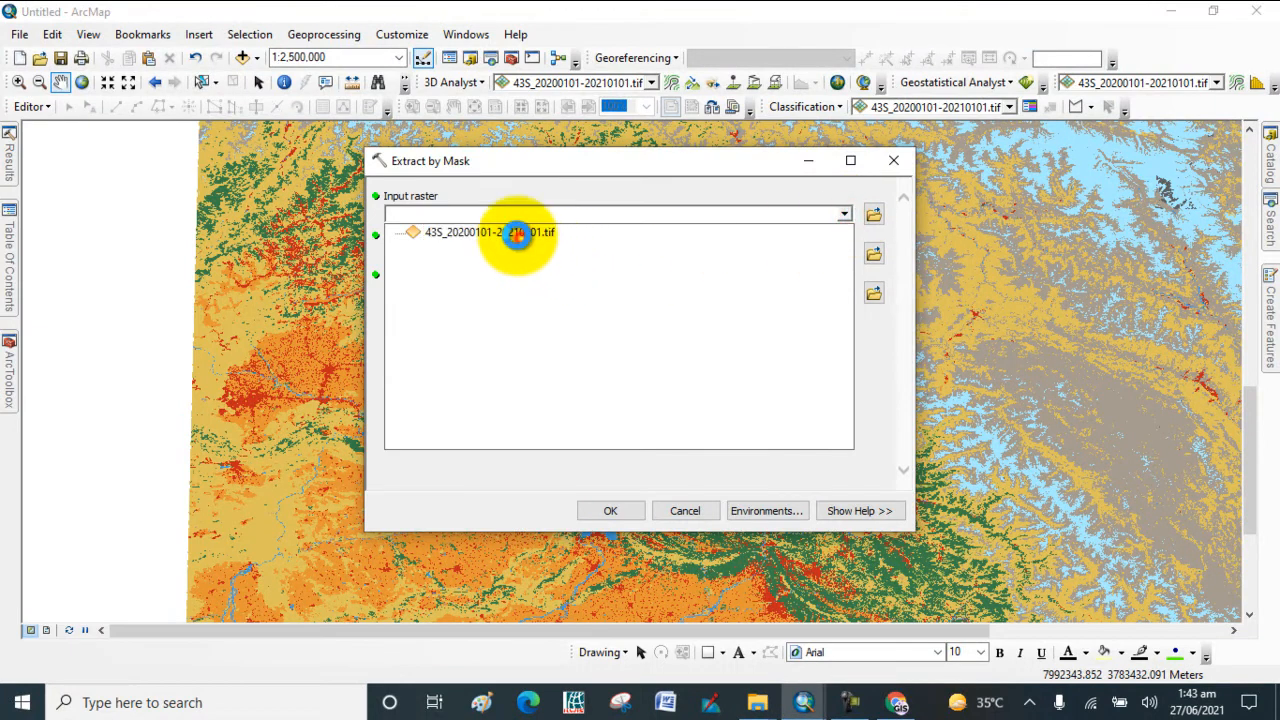
left_click(517, 233)
left_click(846, 253)
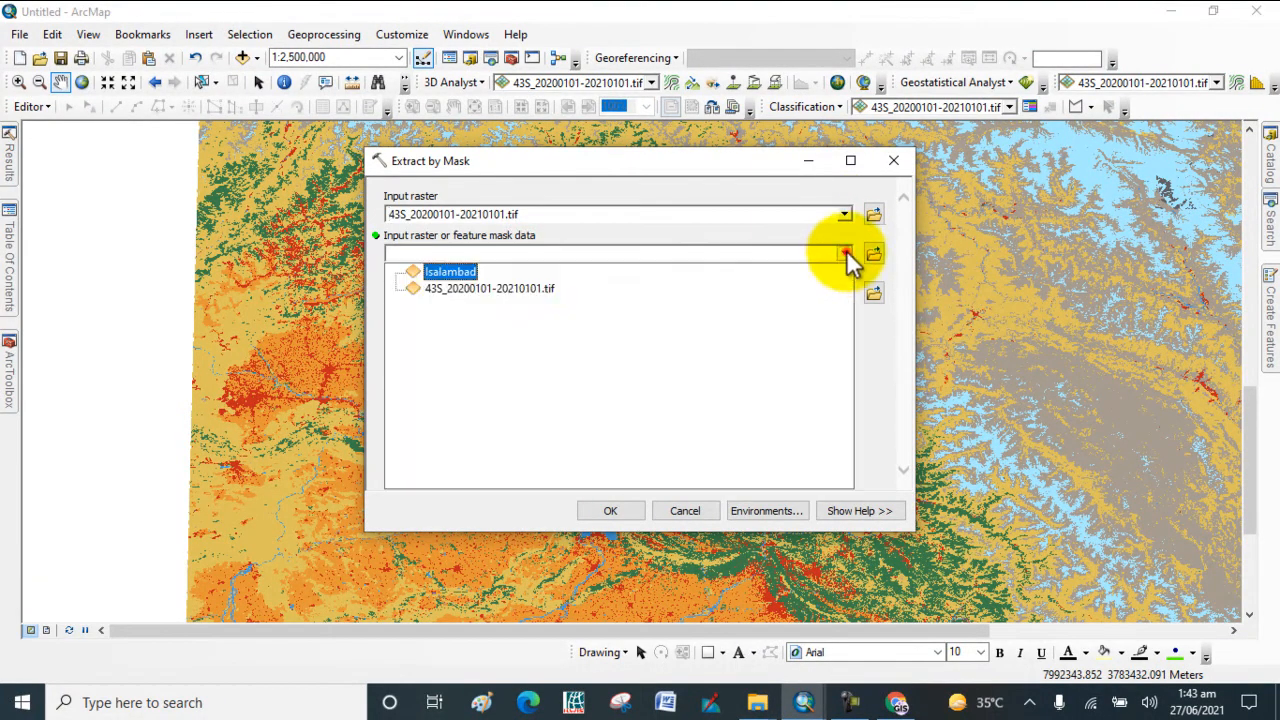
left_click(430, 268)
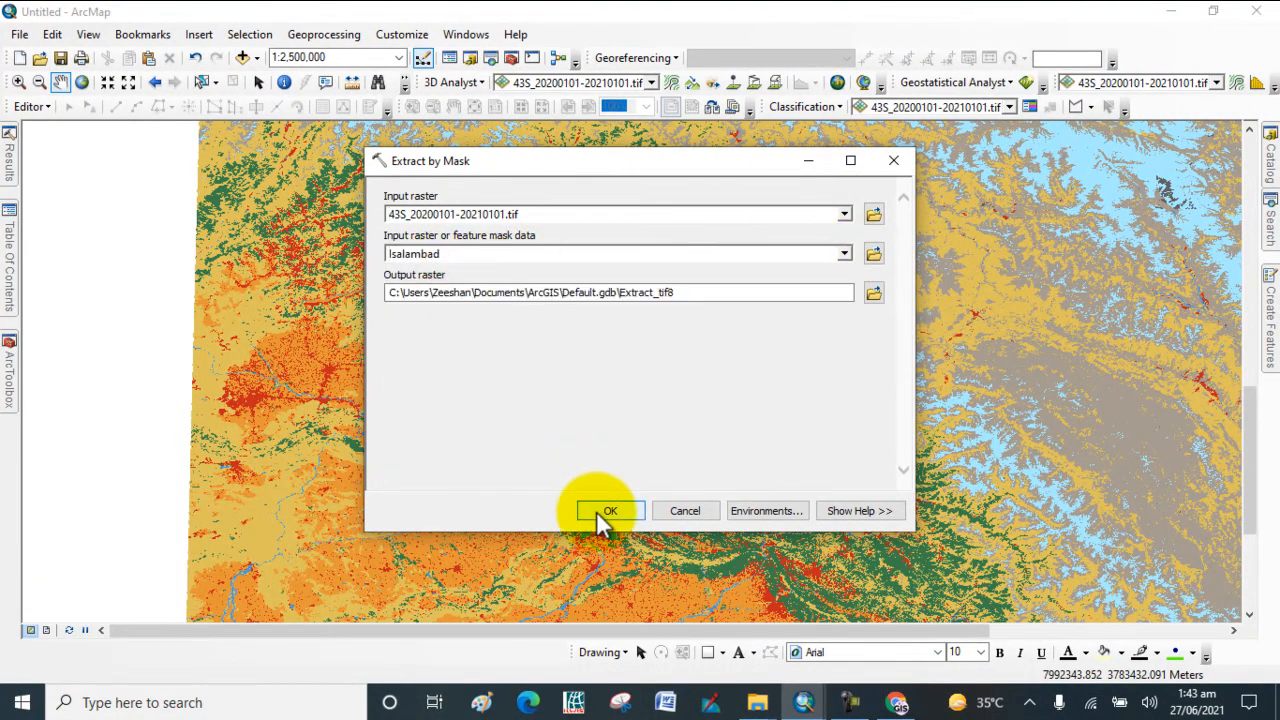
left_click(605, 512)
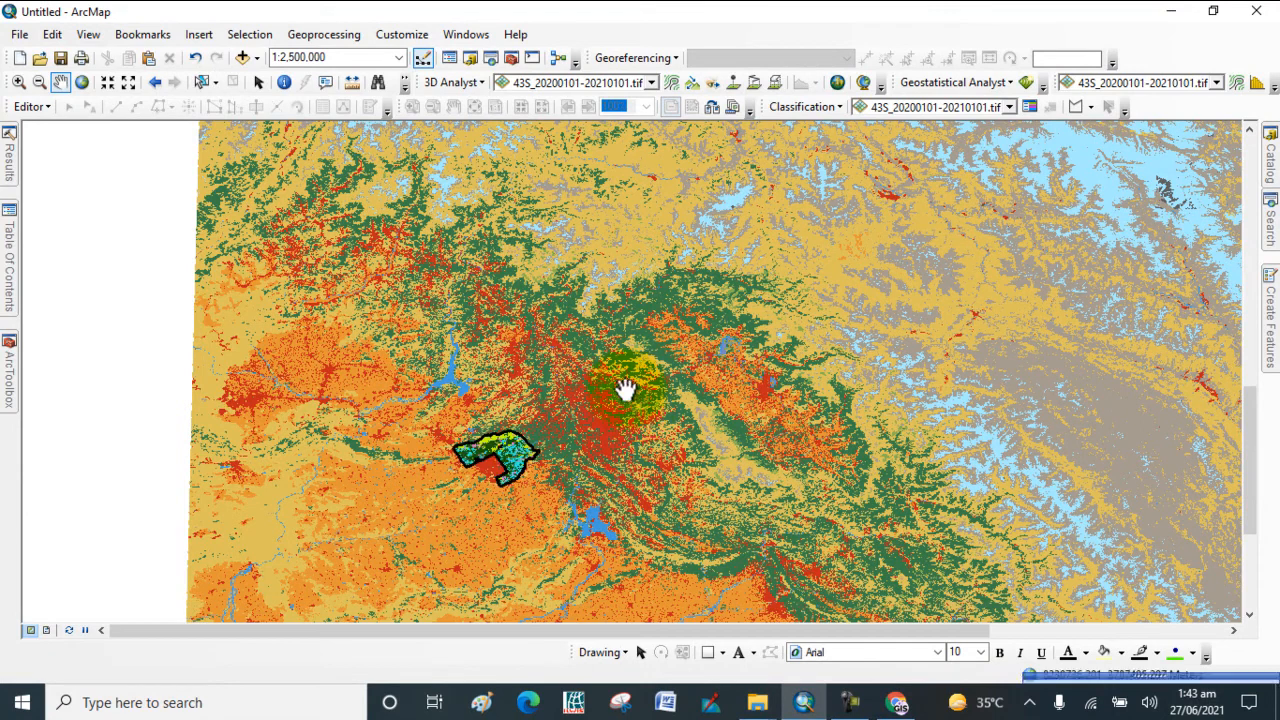
Hide the original 43S_20200101-20210101.tif layer and zoom the map to the extracted raster layer
left_click(12, 285)
left_click(68, 375)
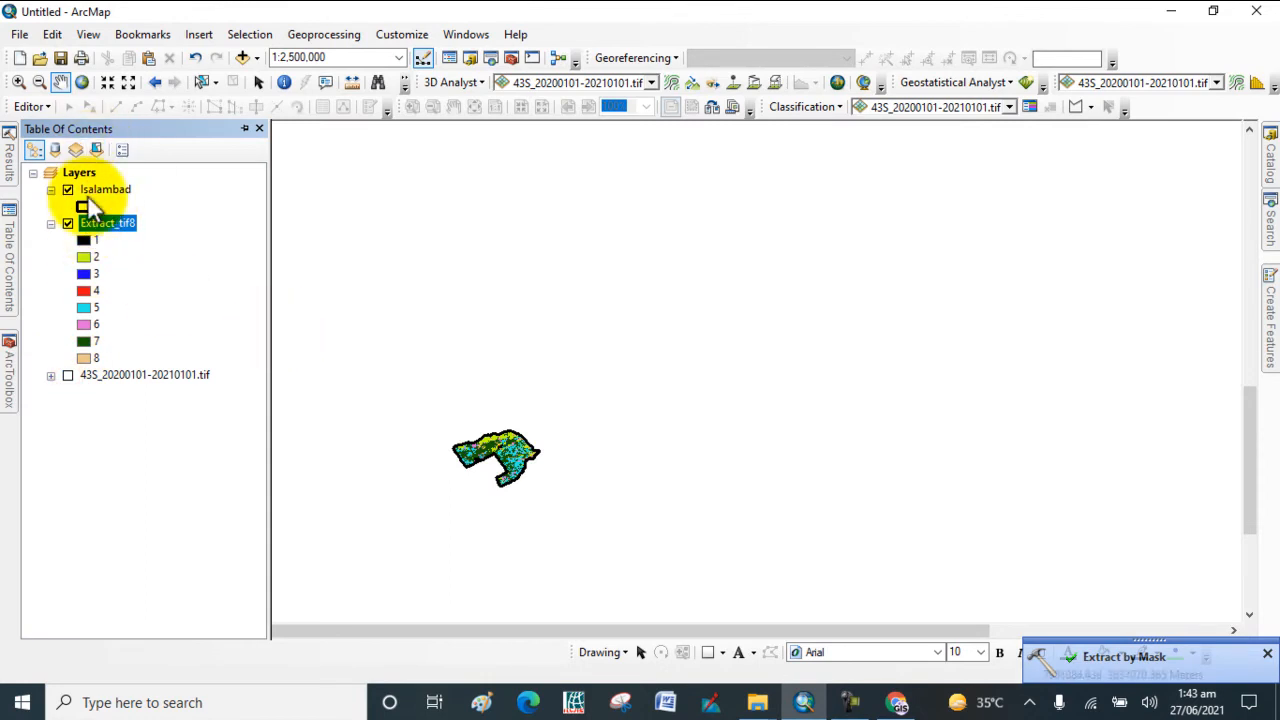
right_click(112, 232)
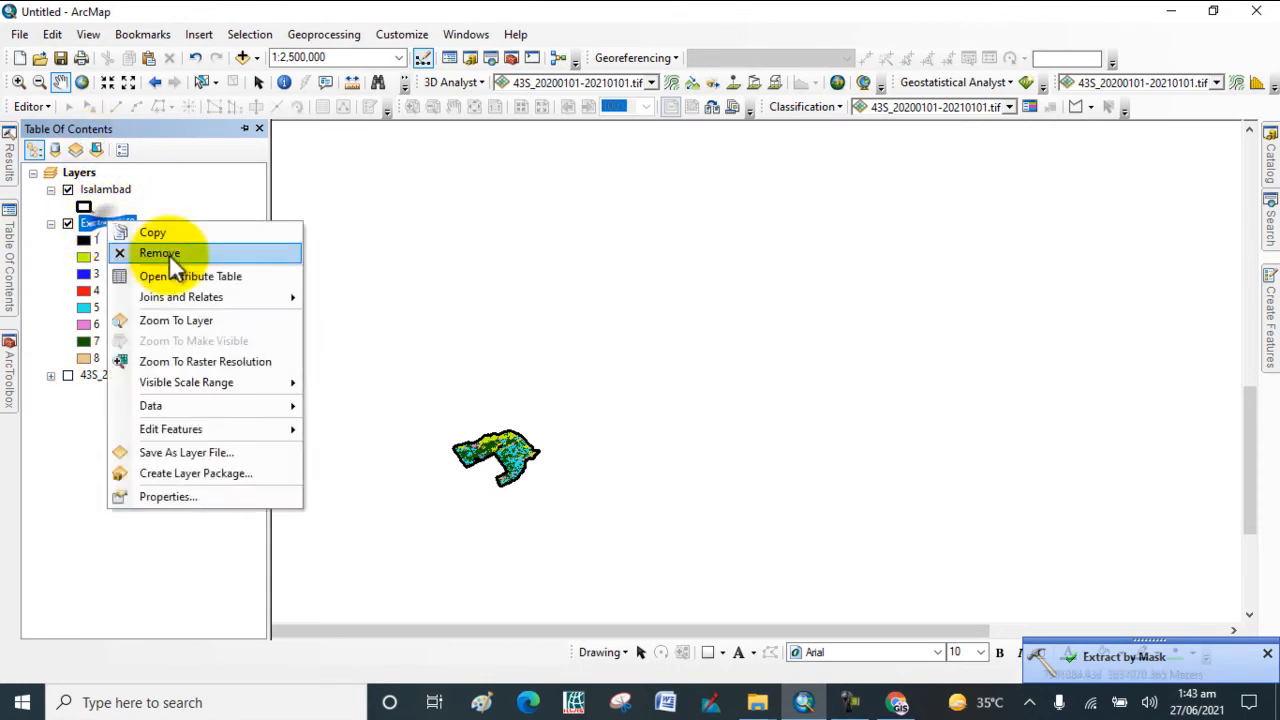
left_click(169, 322)
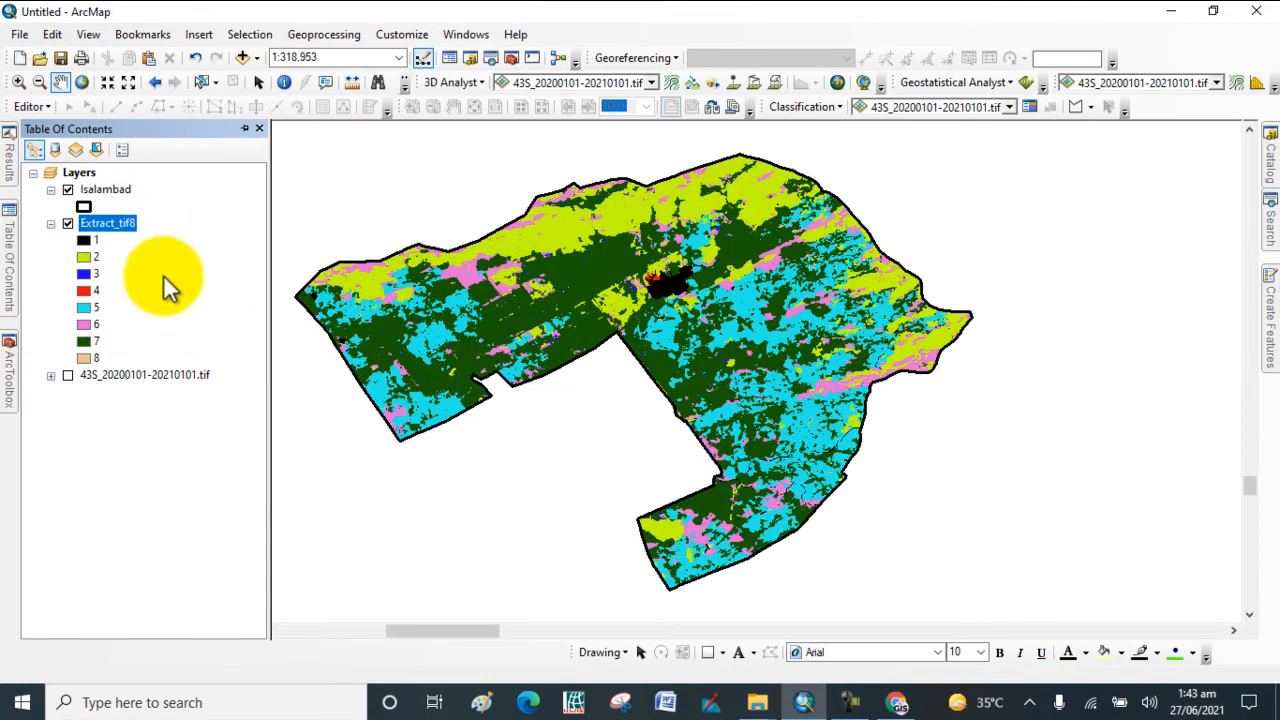
Symbolize the Extract_tif8 raster as Classified with 5 classes and the dark green to yellow to red color ramp
double_click(87, 224)
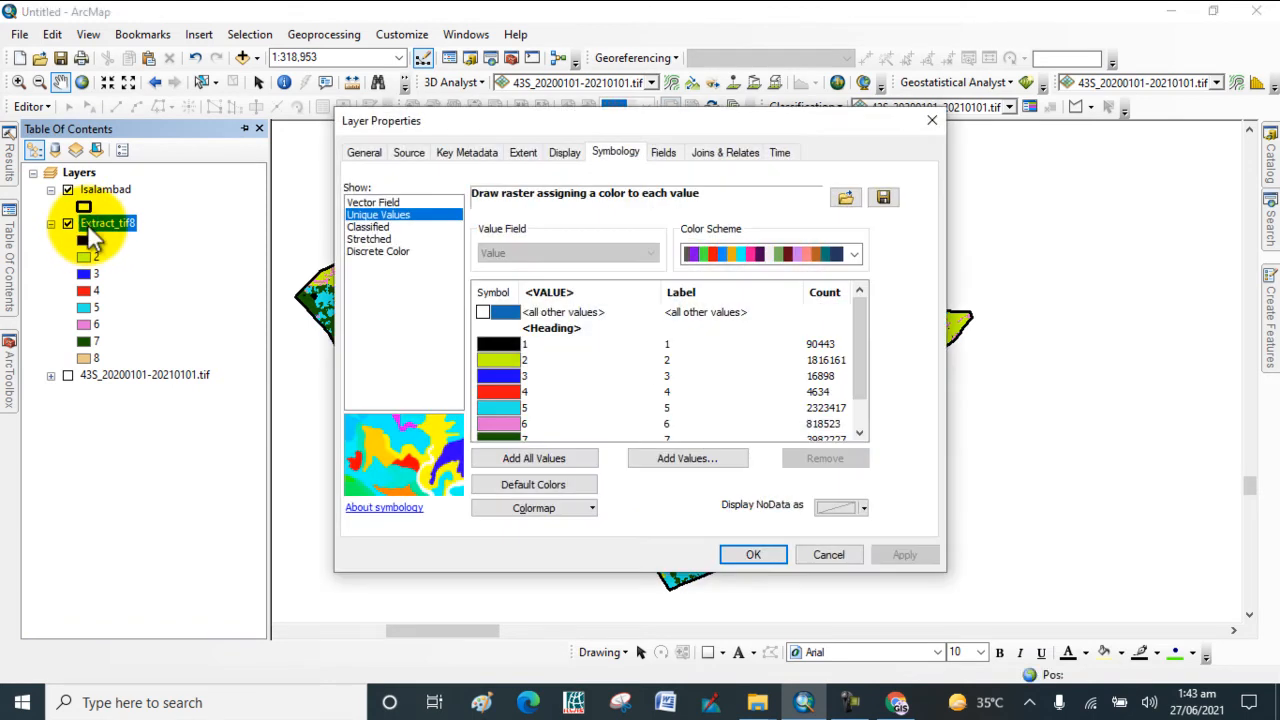
left_click(855, 250)
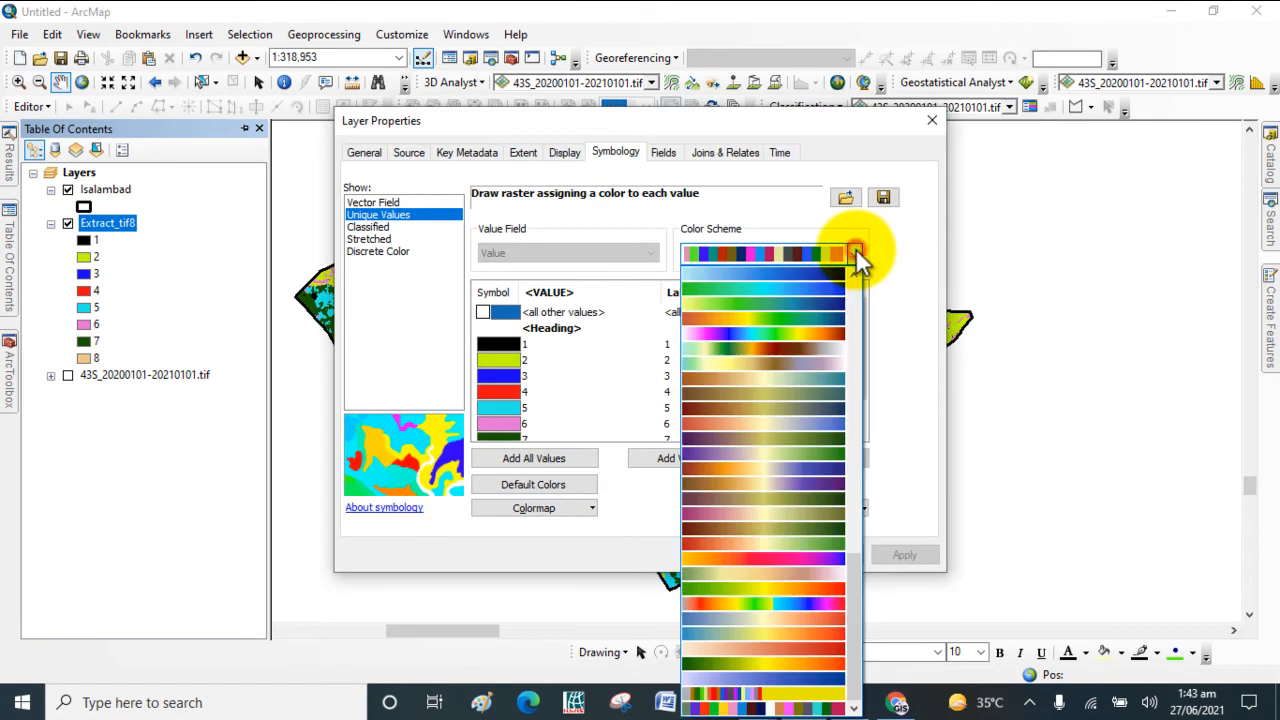
left_click(780, 323)
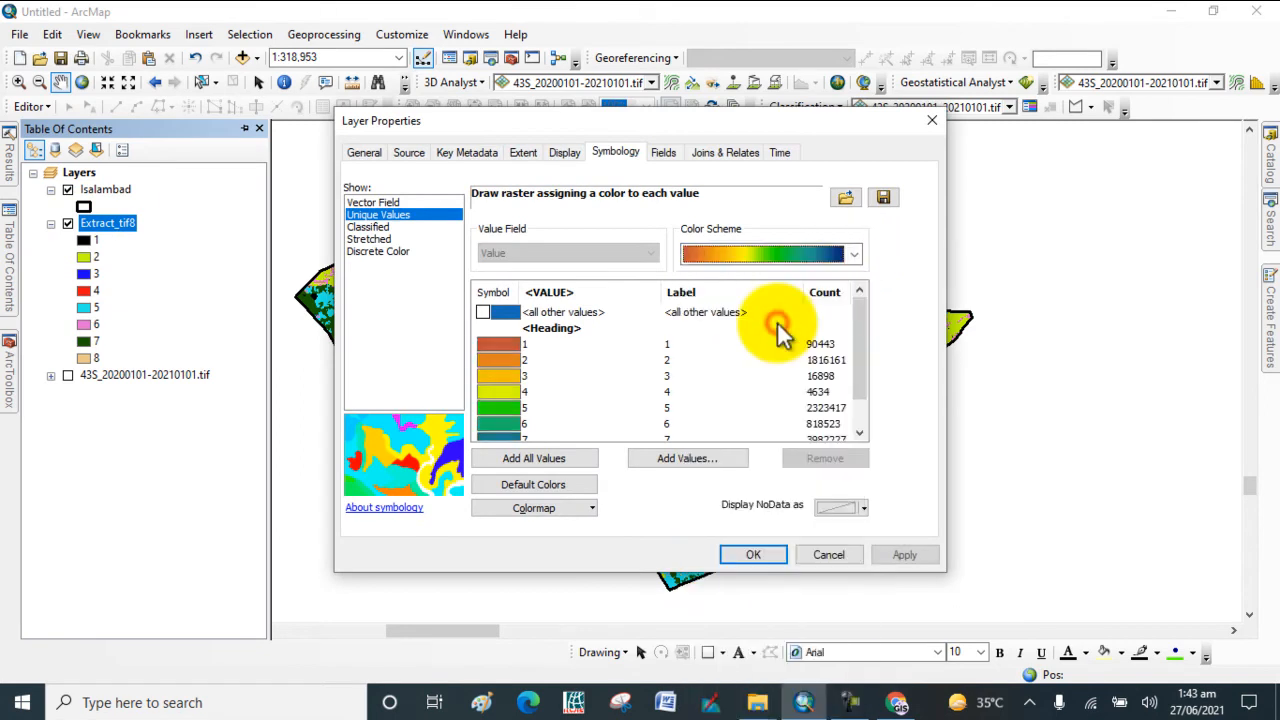
left_click(369, 226)
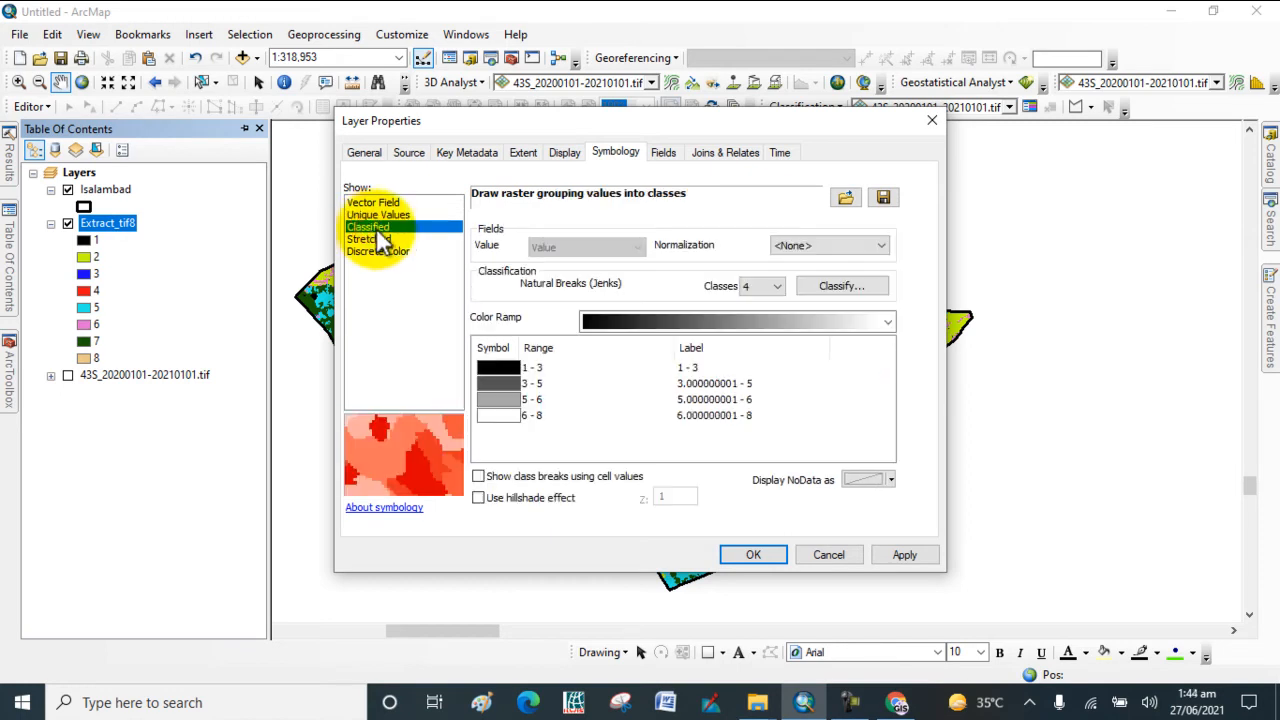
left_click(775, 286)
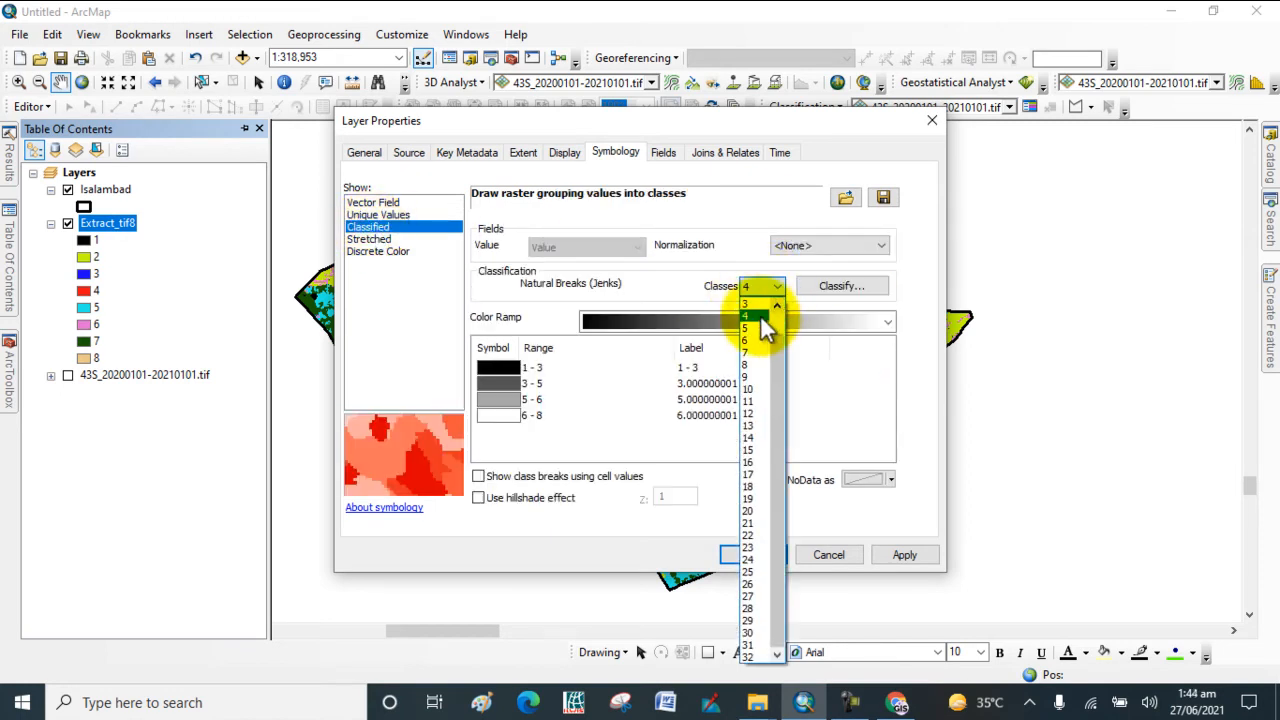
left_click(748, 328)
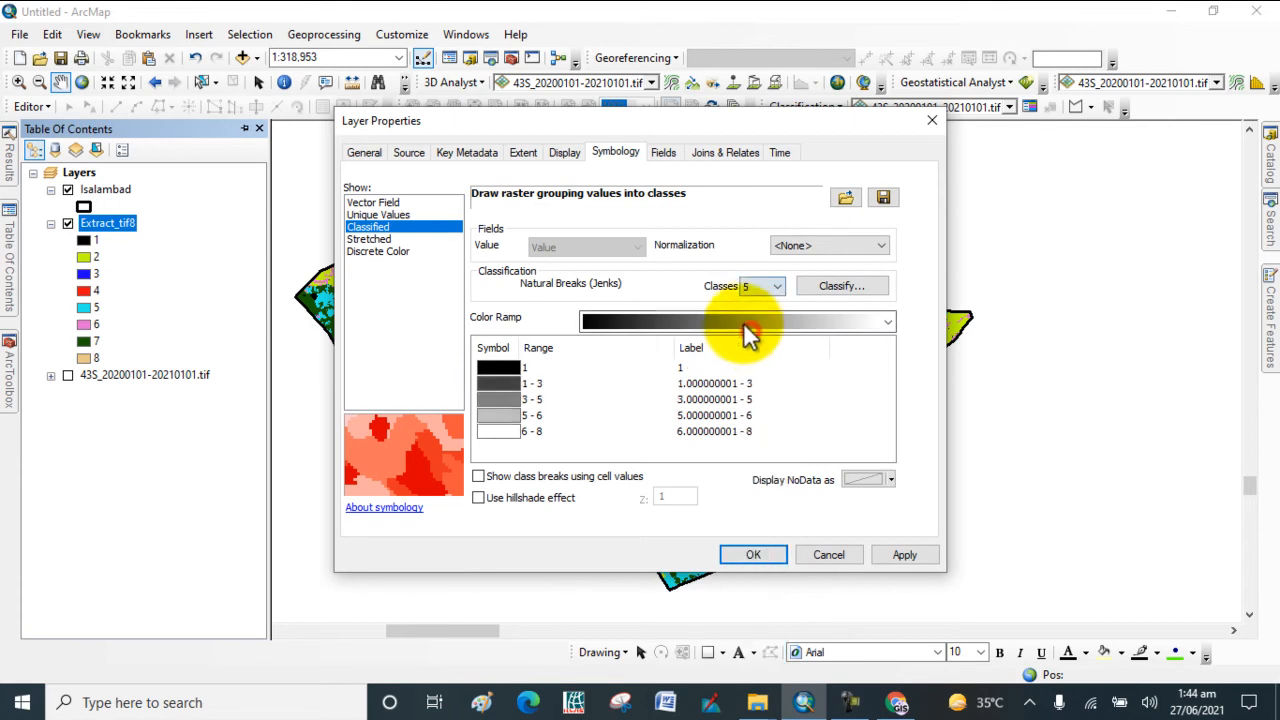
left_click(805, 322)
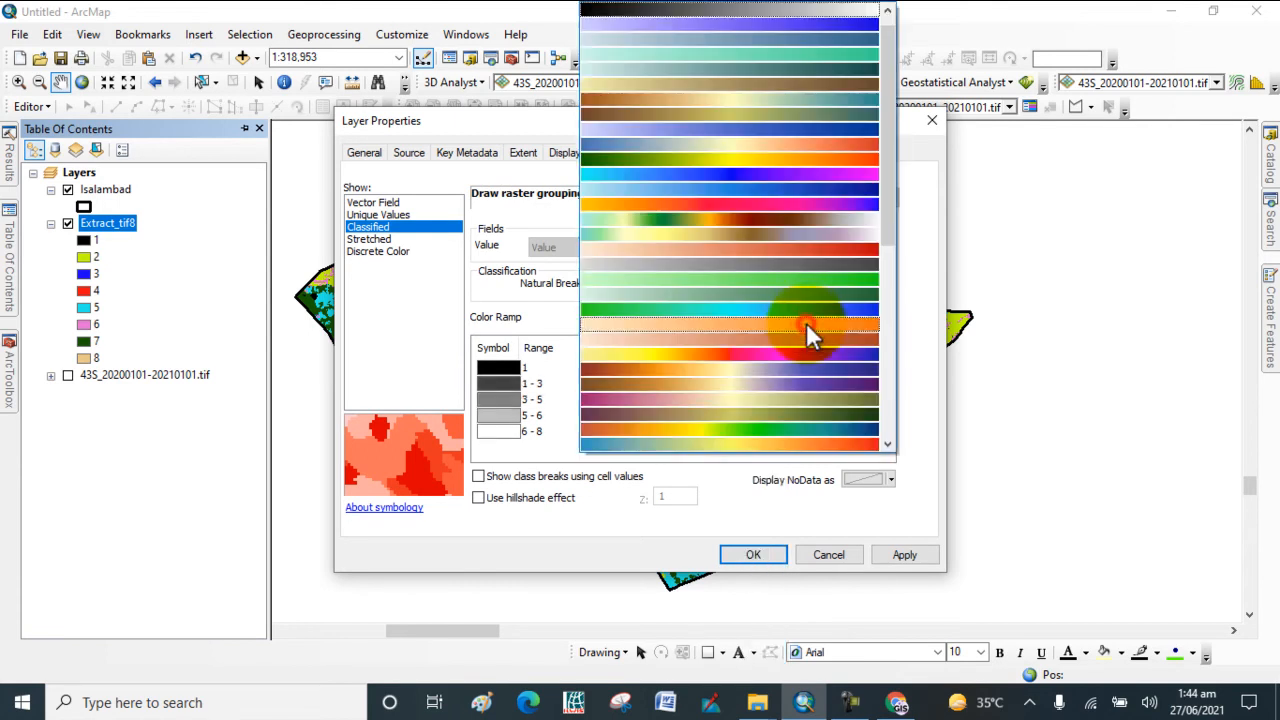
left_click(752, 160)
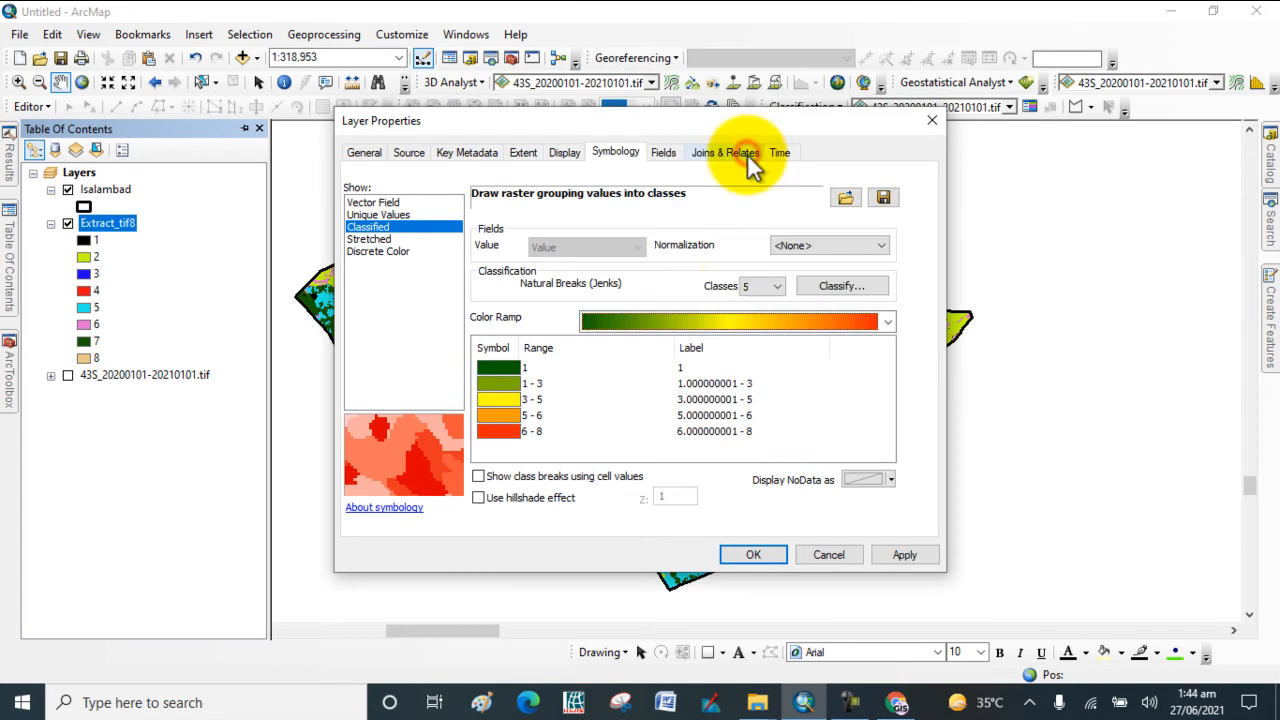
Reduce the significant digits of the class labels to give ranges like 1.1 - 3, and apply the symbology to Extract_tif8
right_click(695, 355)
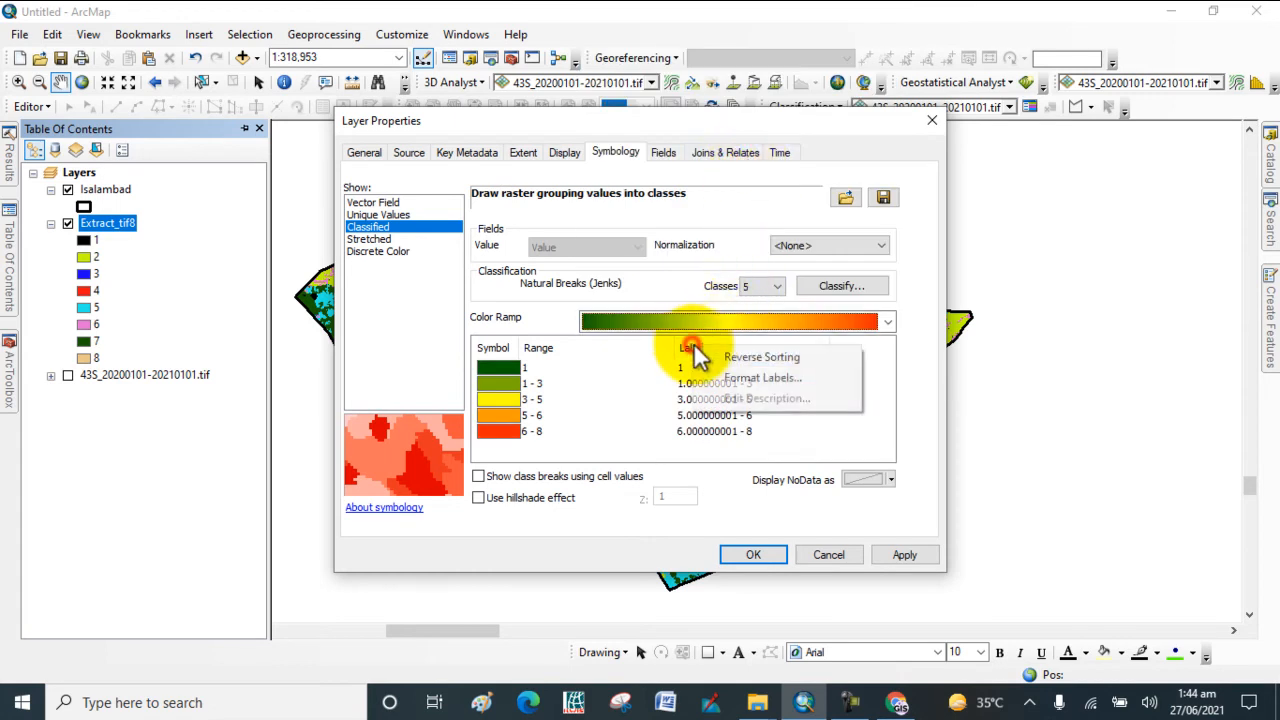
left_click(731, 375)
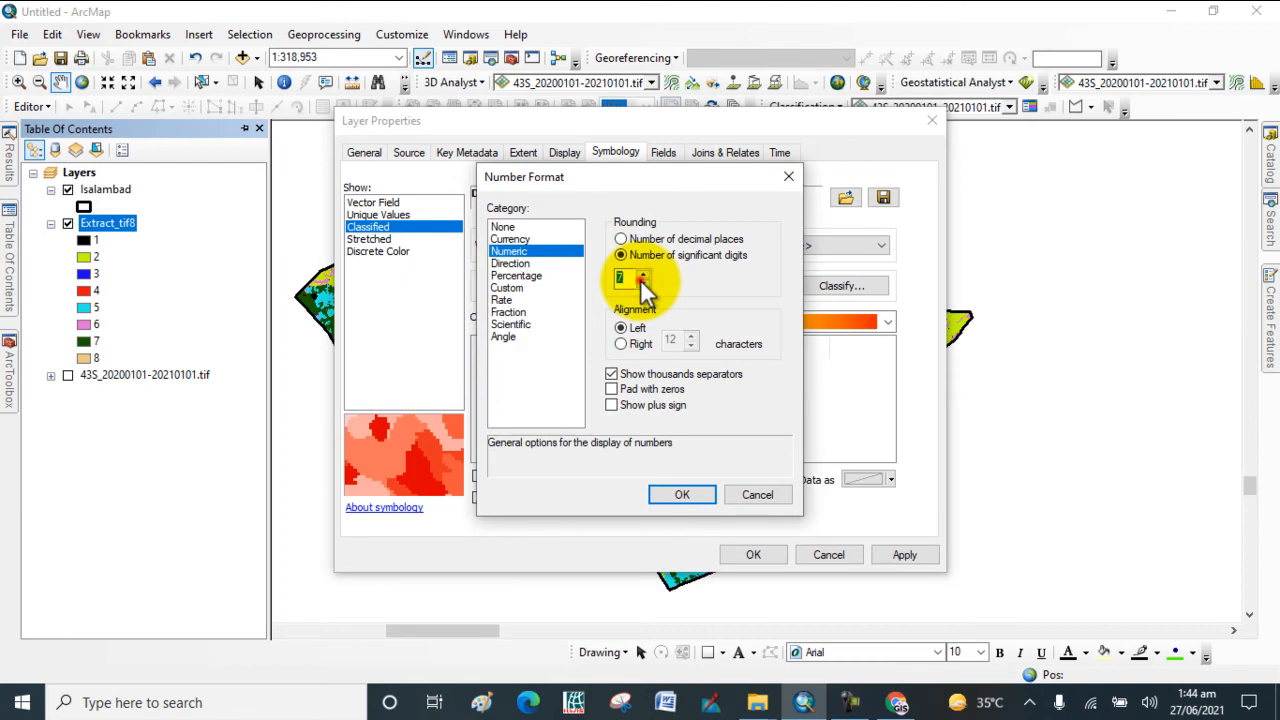
left_click(641, 282)
left_click(641, 282)
left_click(702, 490)
left_click(883, 552)
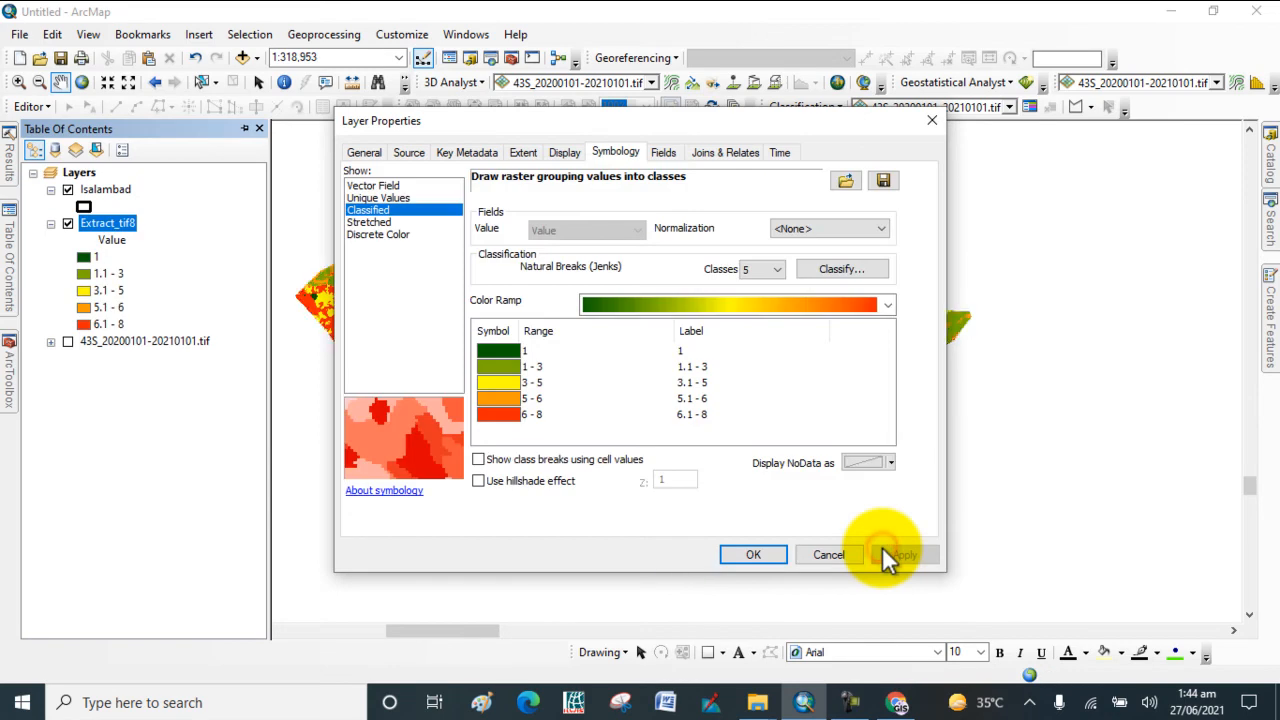
left_click(753, 555)
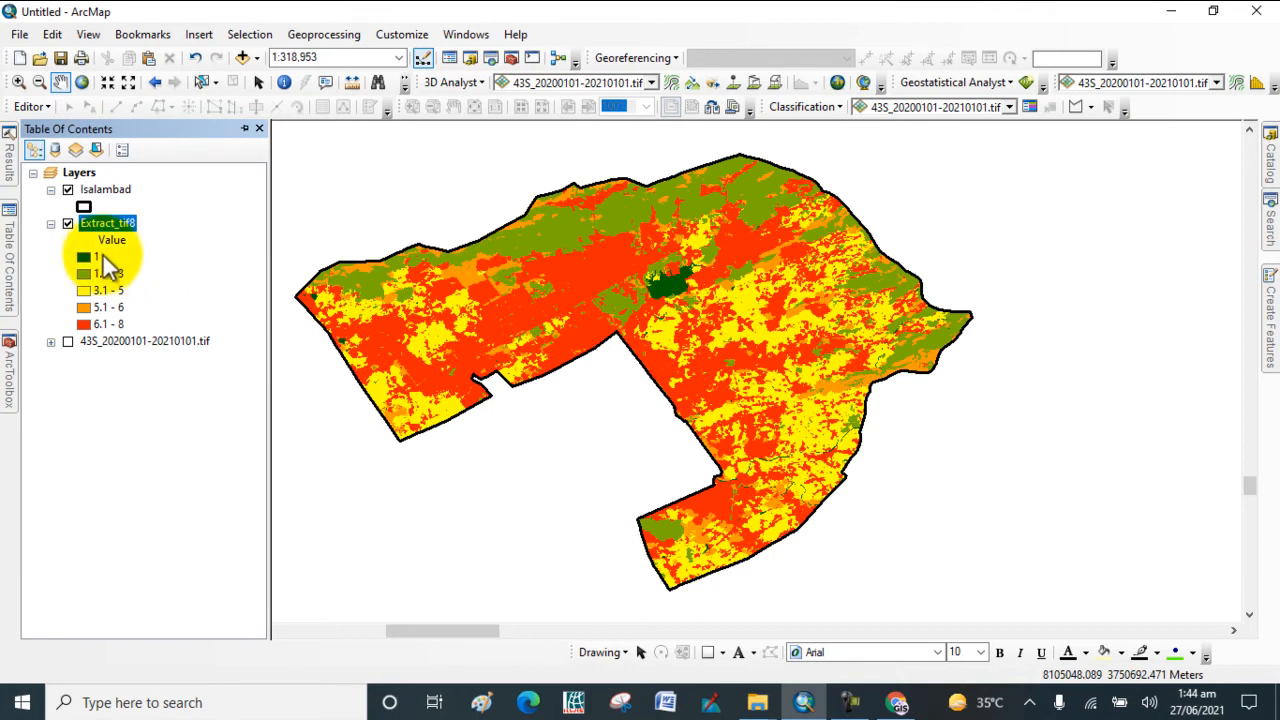
Recolor the Extract_tif8 class 1 symbol blue with HSV values 223, 100 and 74
double_click(87, 257)
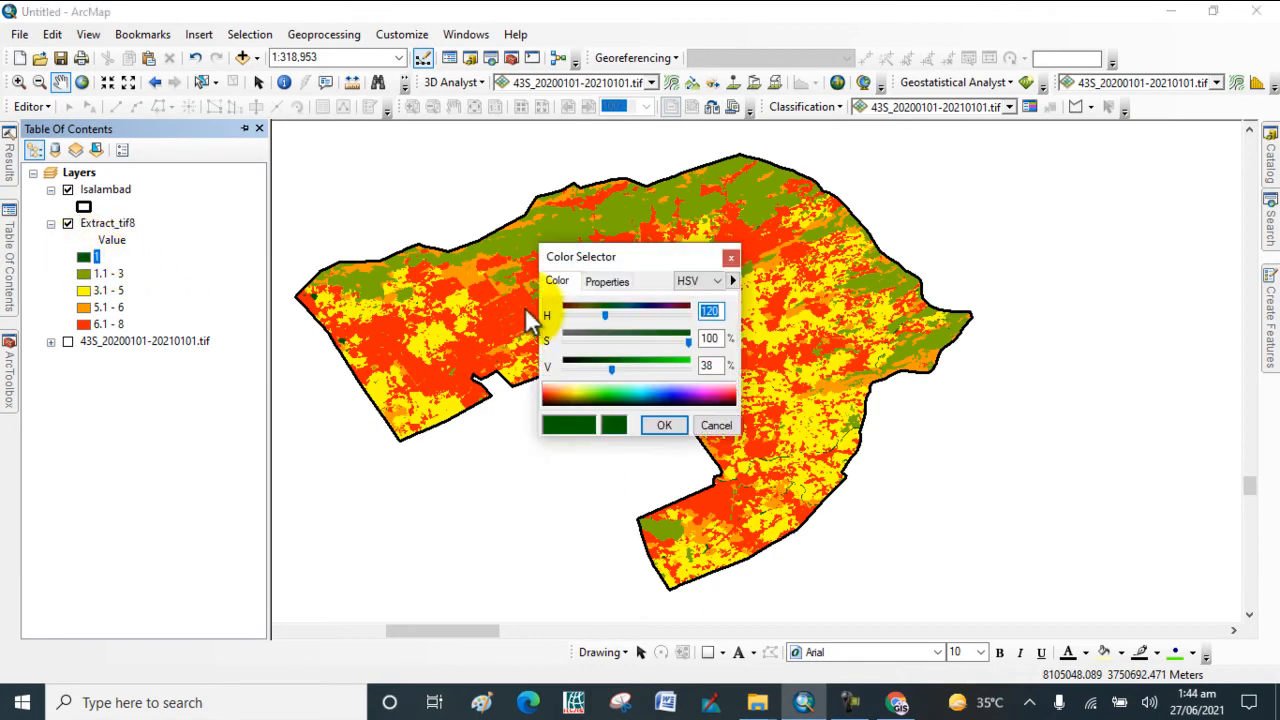
left_click(604, 315)
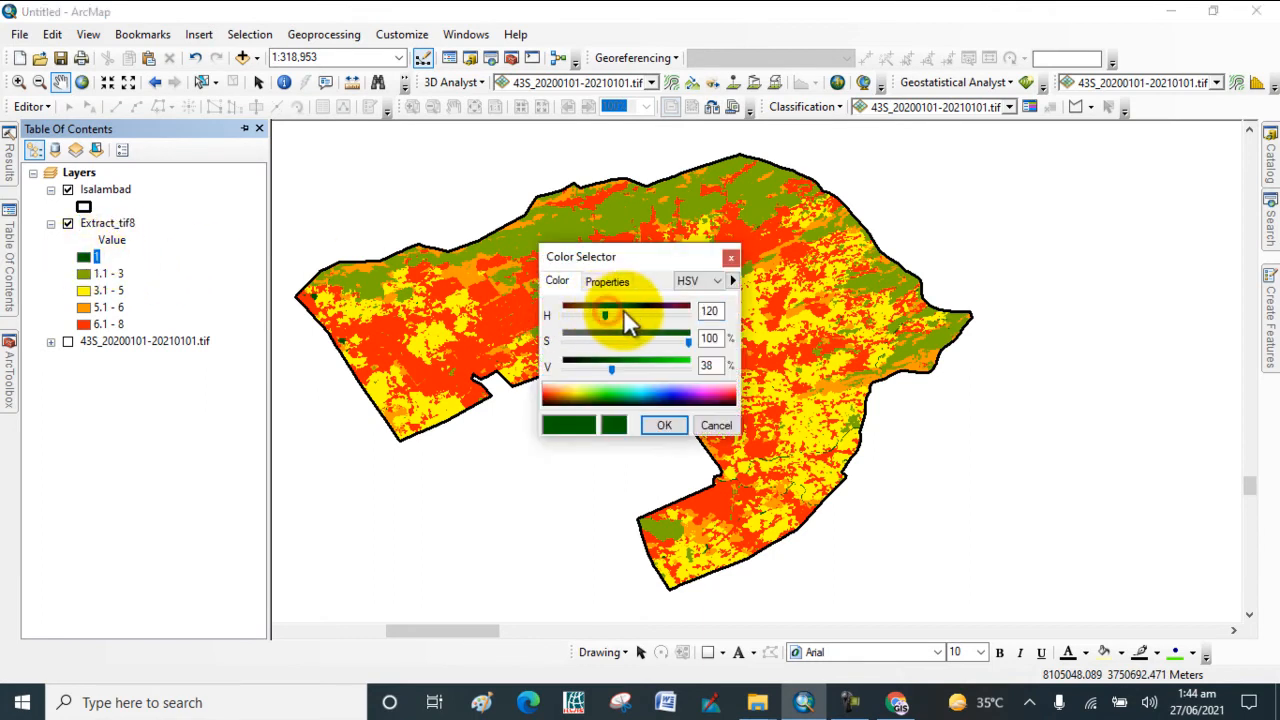
left_click_drag(605, 315, 639, 314)
left_click_drag(615, 368, 657, 372)
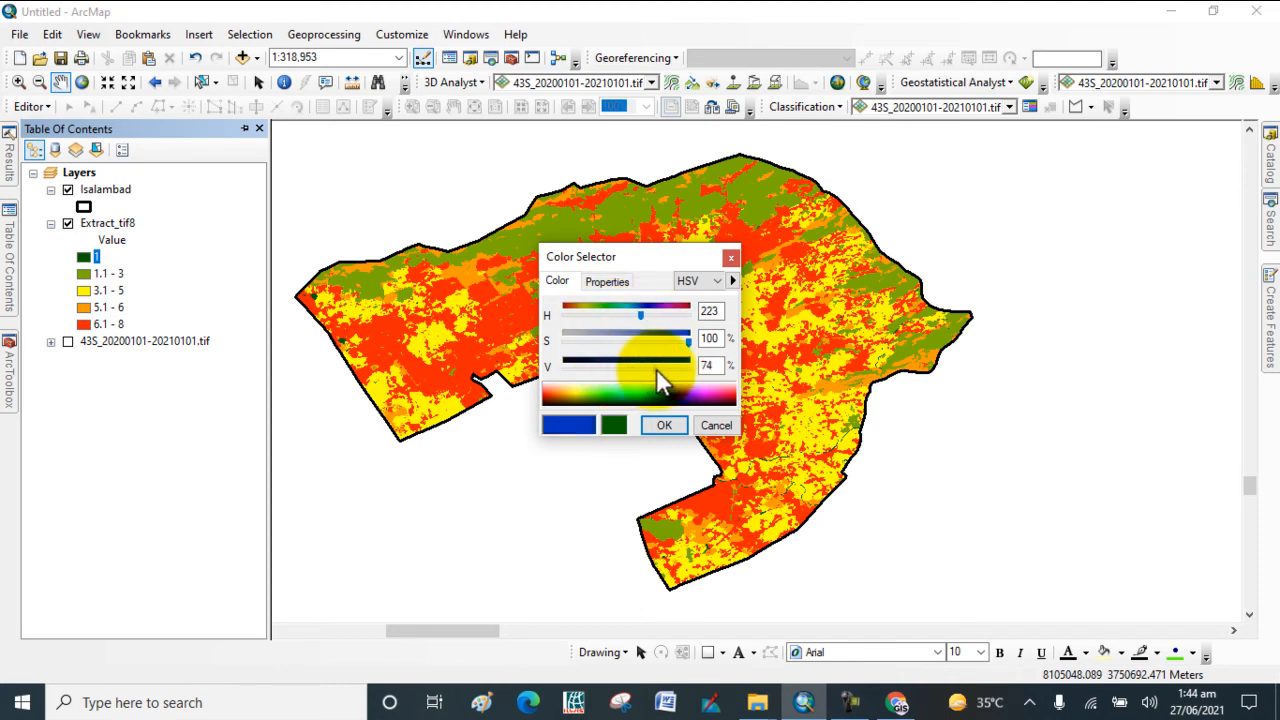
left_click(664, 425)
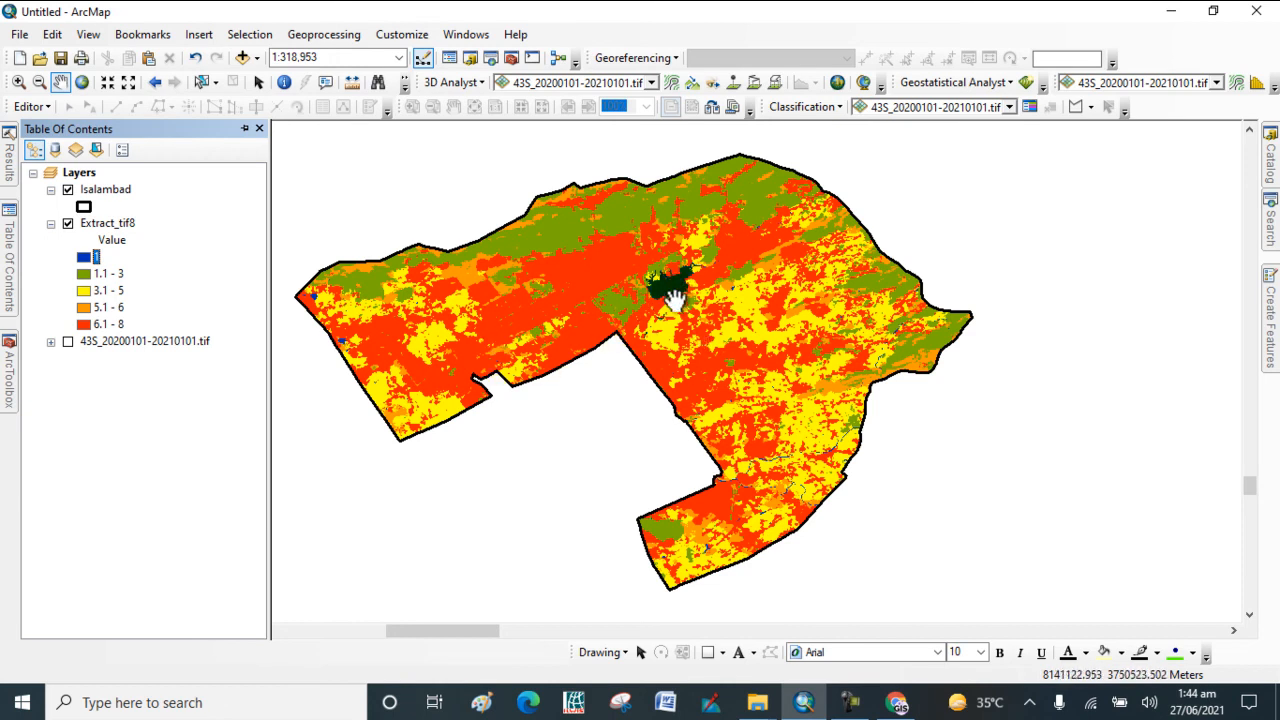
scroll(675, 297, "down", 2)
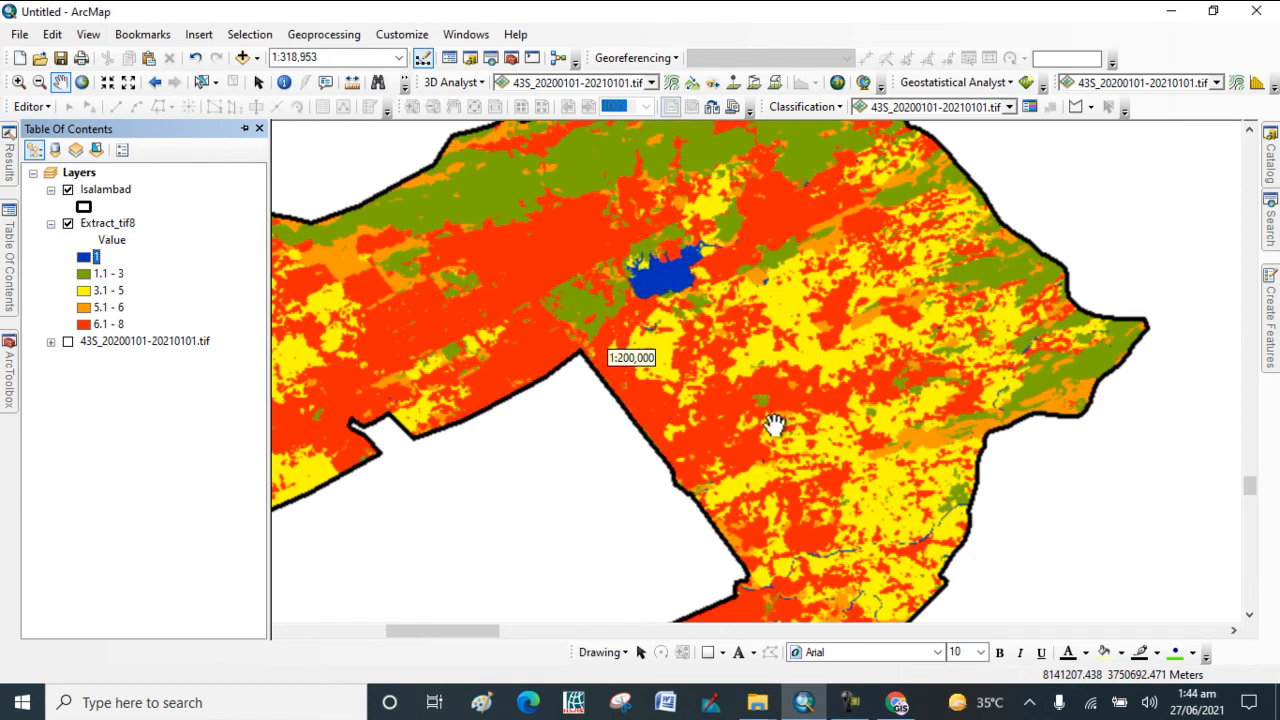
scroll(886, 576, "down", 1)
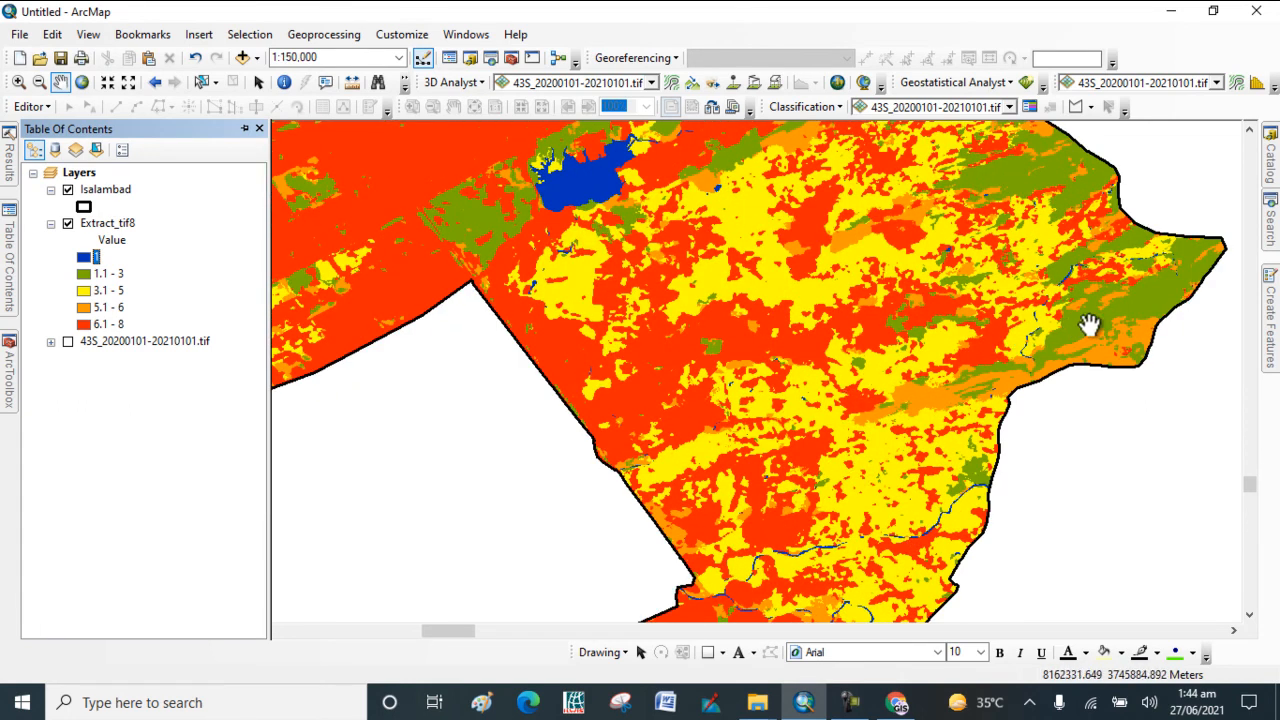
scroll(1053, 330, "up", 2)
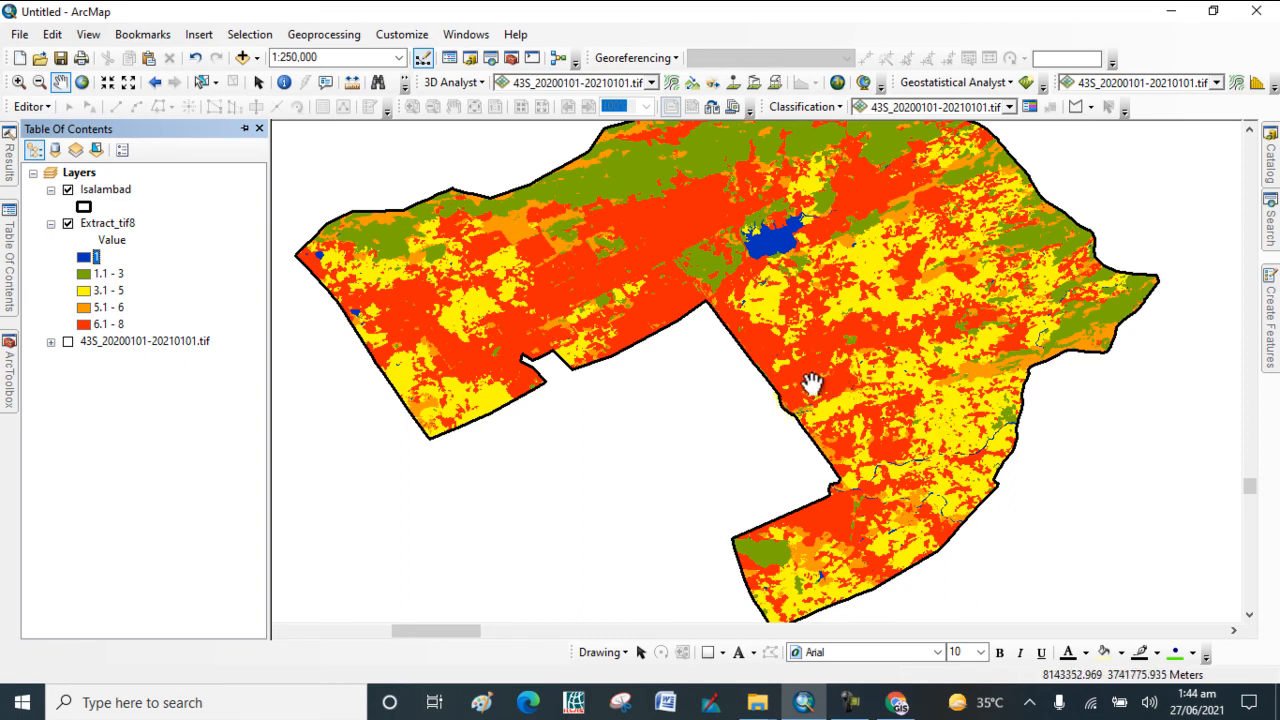
scroll(500, 430, "down", 1)
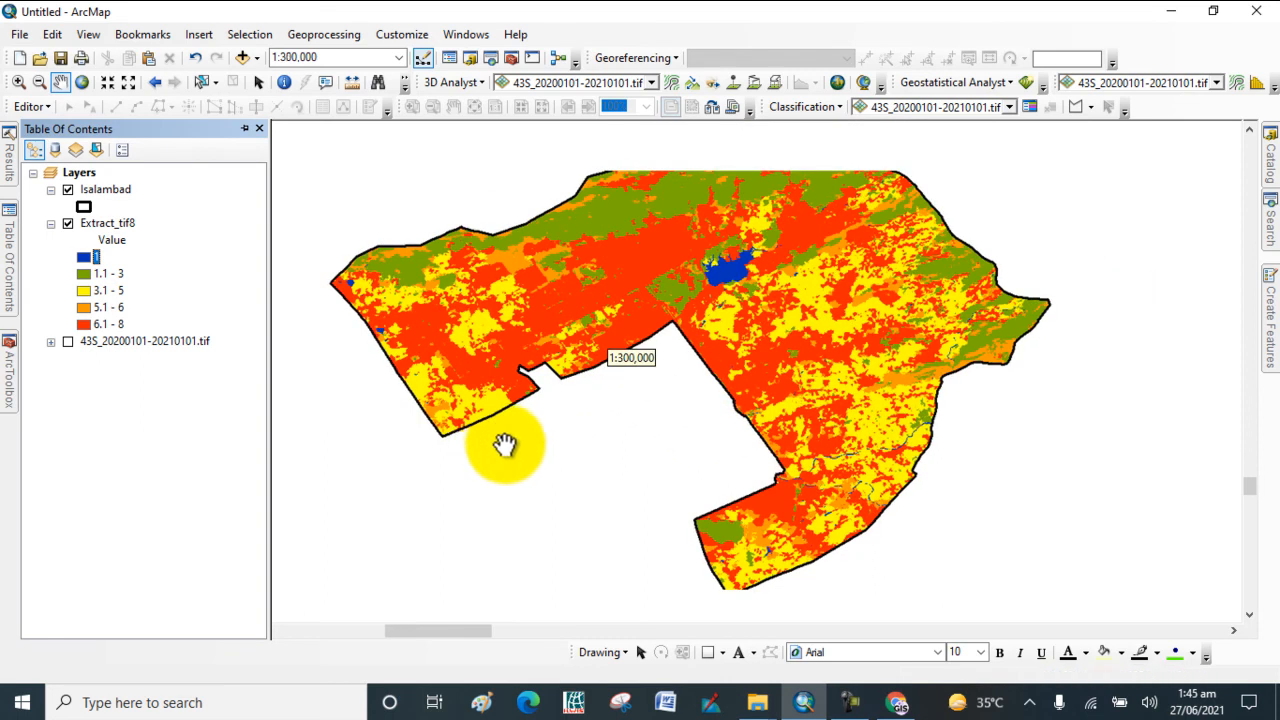